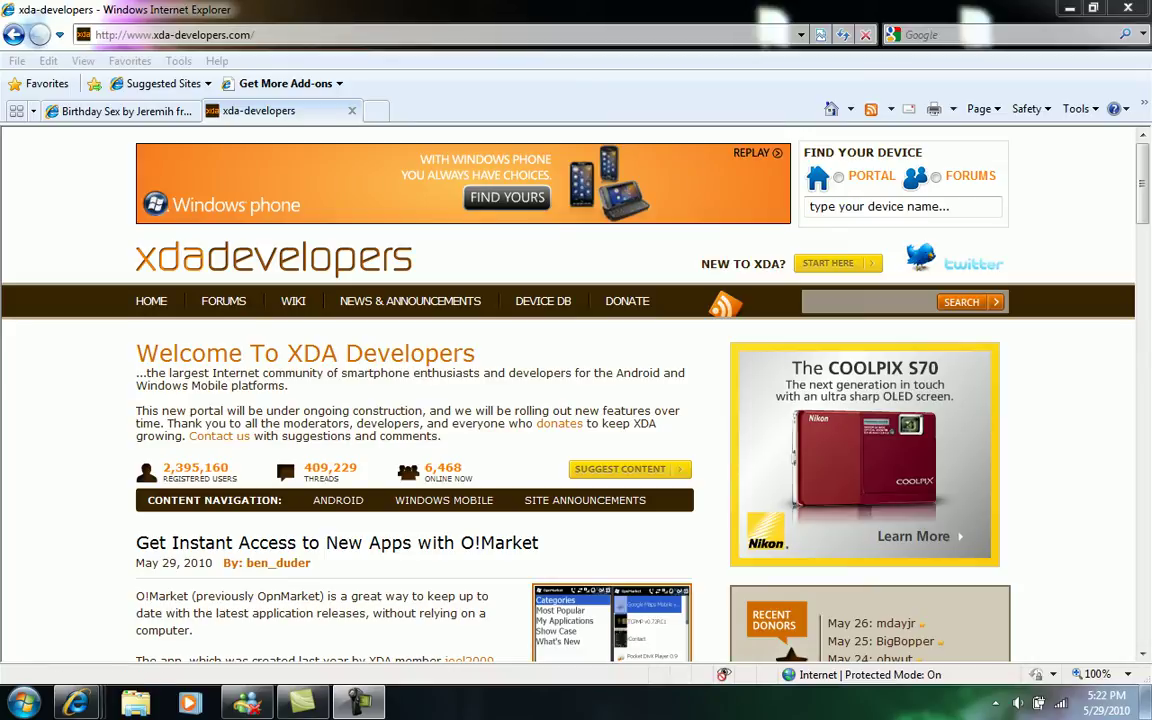
key("ctrl+Tab")
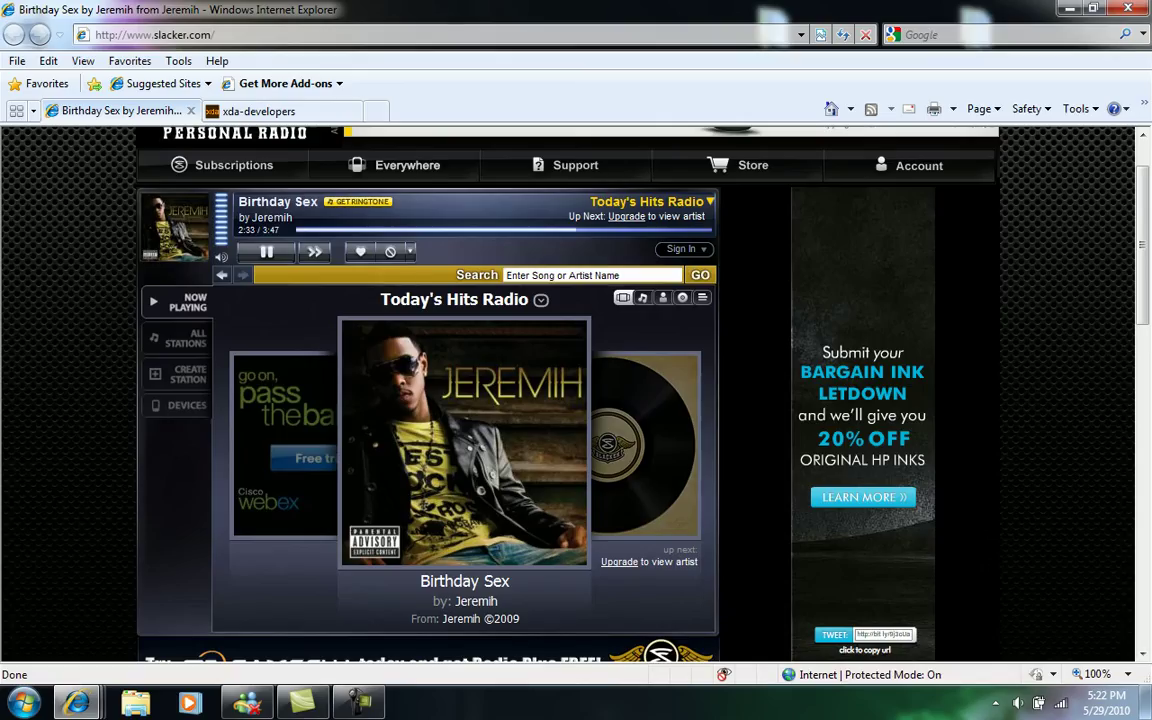
scroll(568, 393, "up", 1)
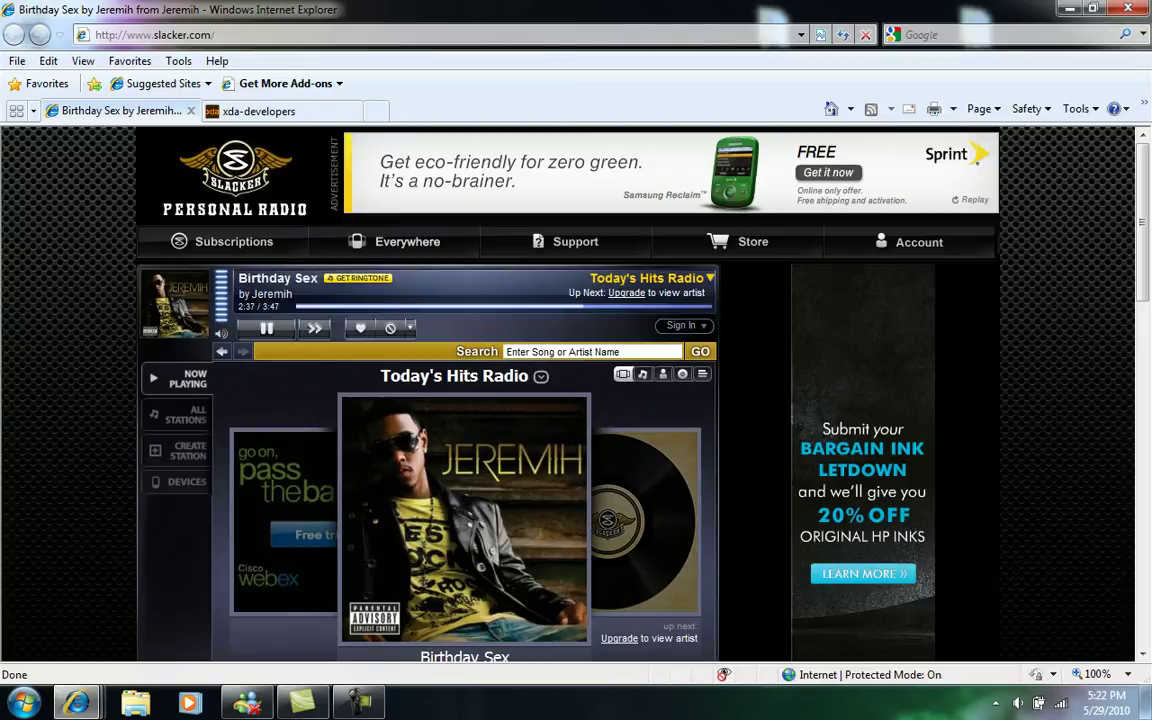
key("ctrl+Tab")
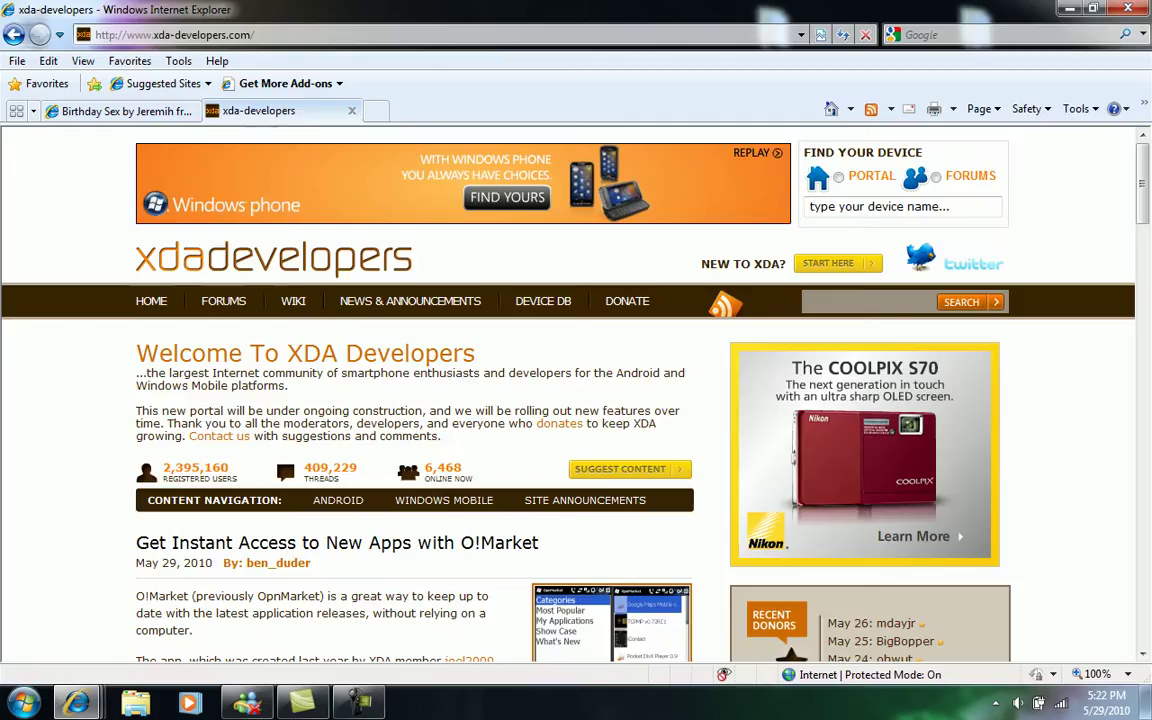
scroll(568, 393, "down", 1)
scroll(568, 393, "down", 1)
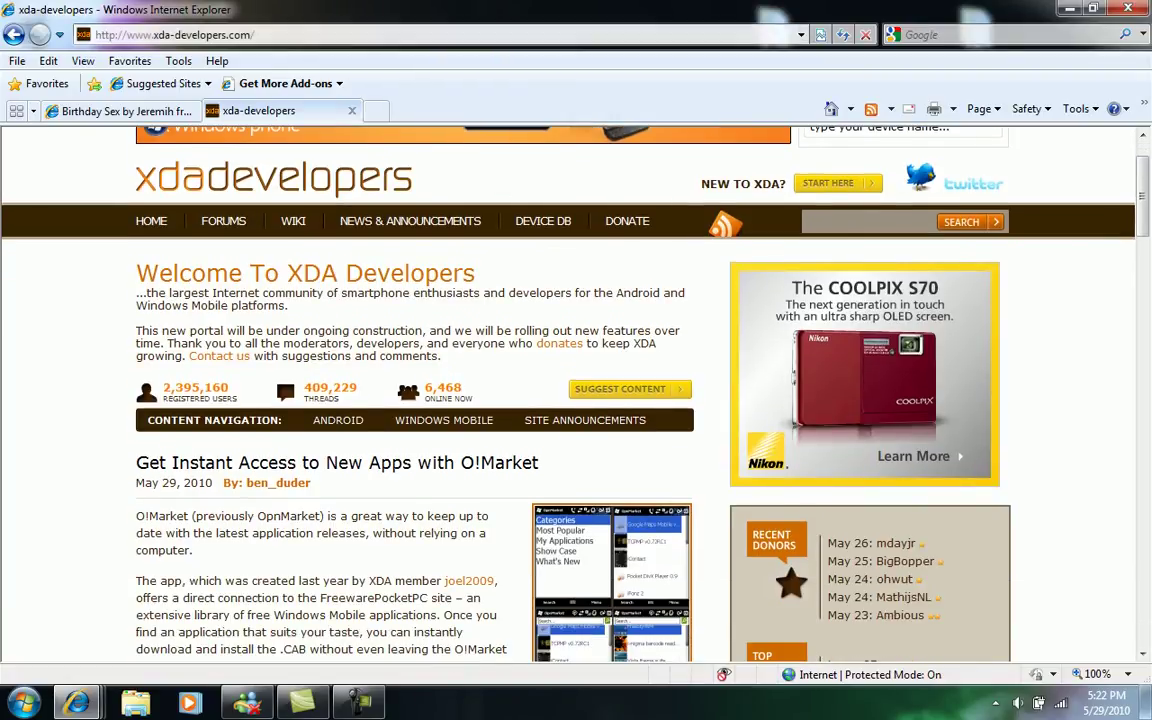
Go to the desktop and open the Kitchen Example folder
key("super+d")
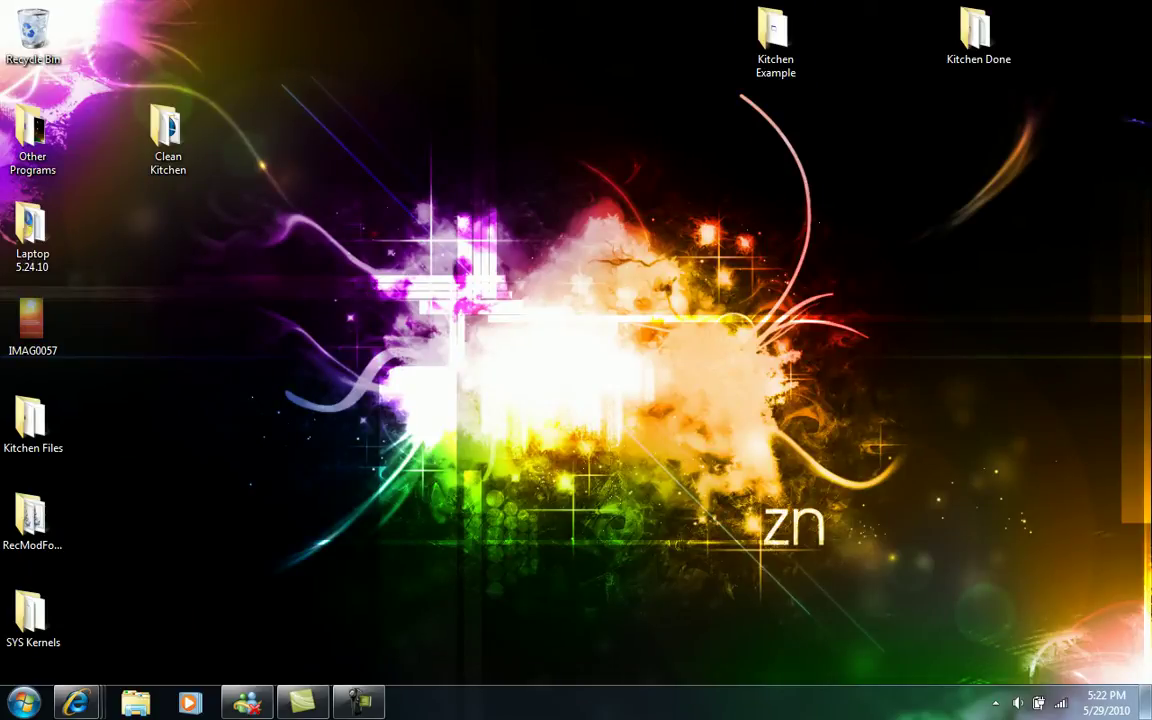
right_click(650, 66)
left_click(628, 84)
double_click(775, 35)
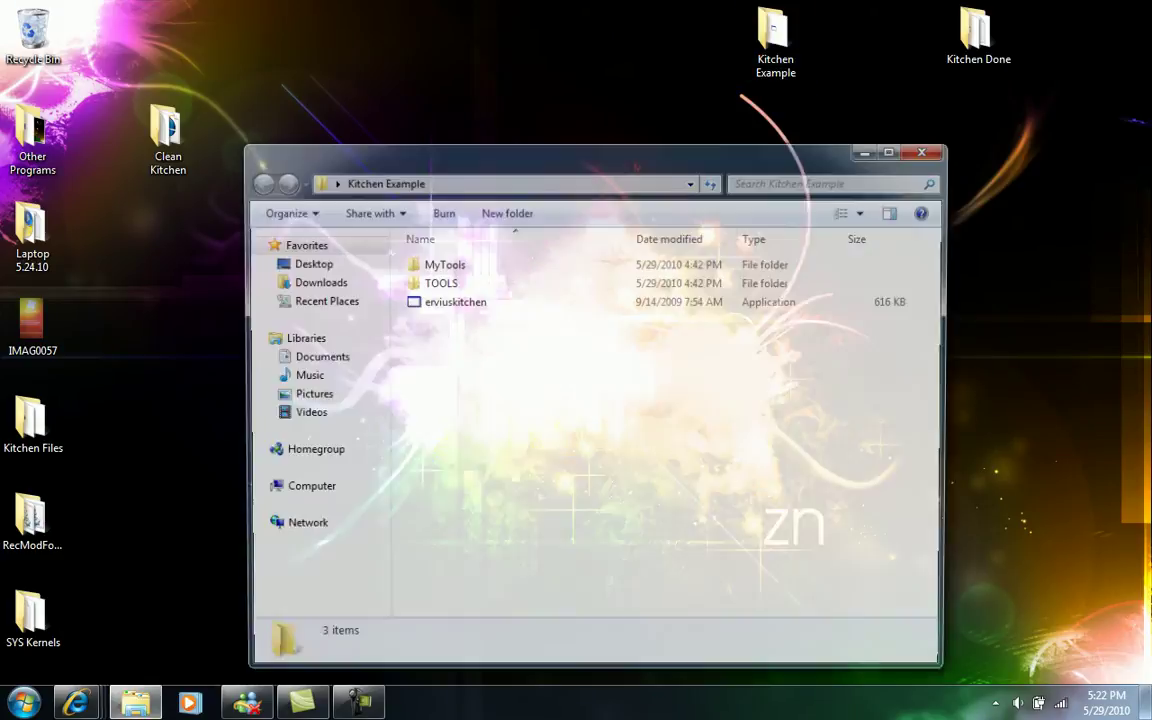
left_click_drag(622, 152, 640, 97)
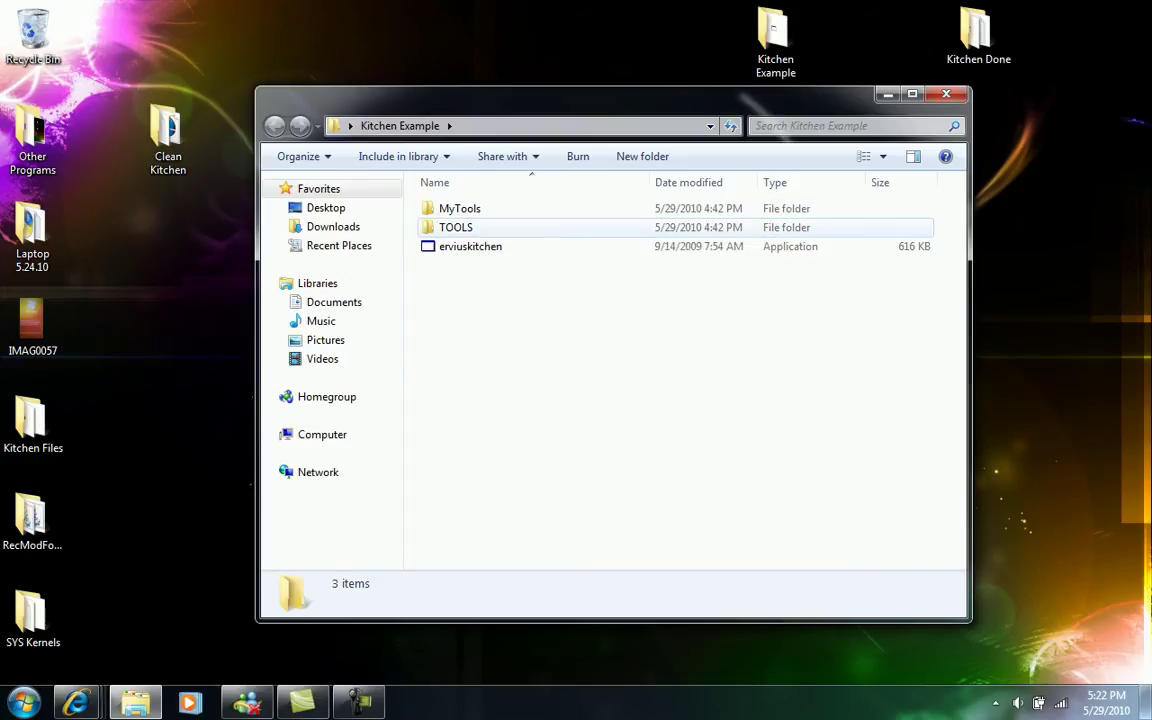
Open the kitchen_build_rom batch file from the TOOLS folder for editing in Notepad
double_click(455, 227)
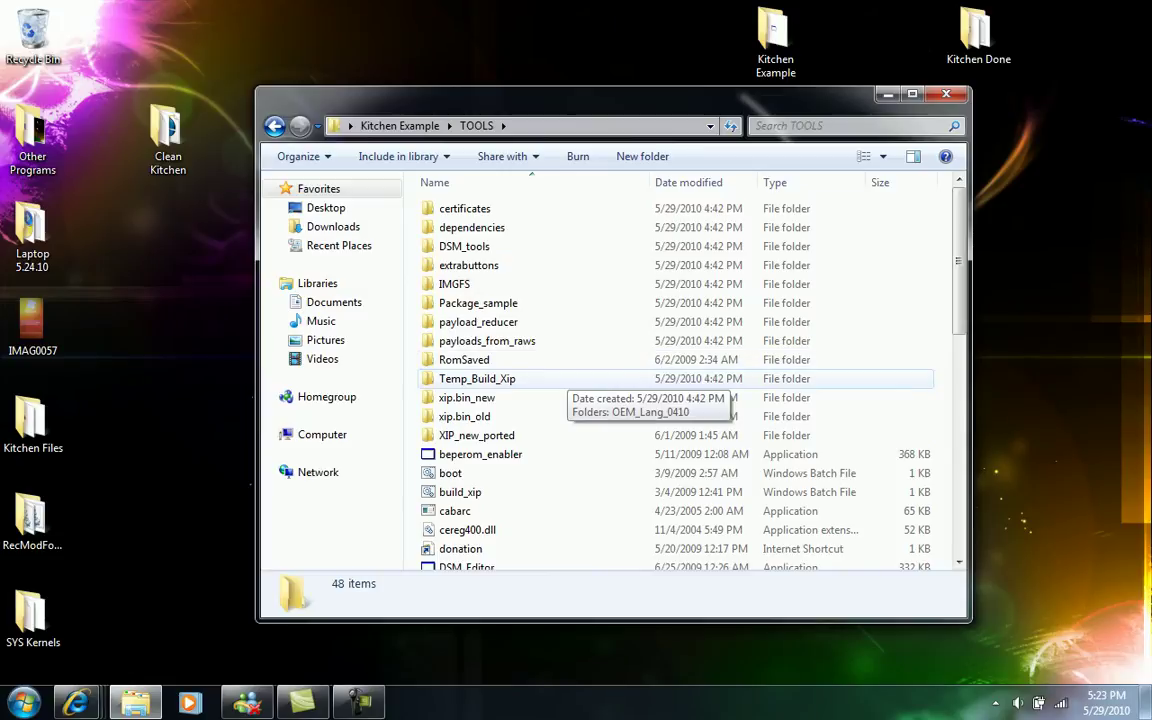
scroll(560, 380, "down", 2)
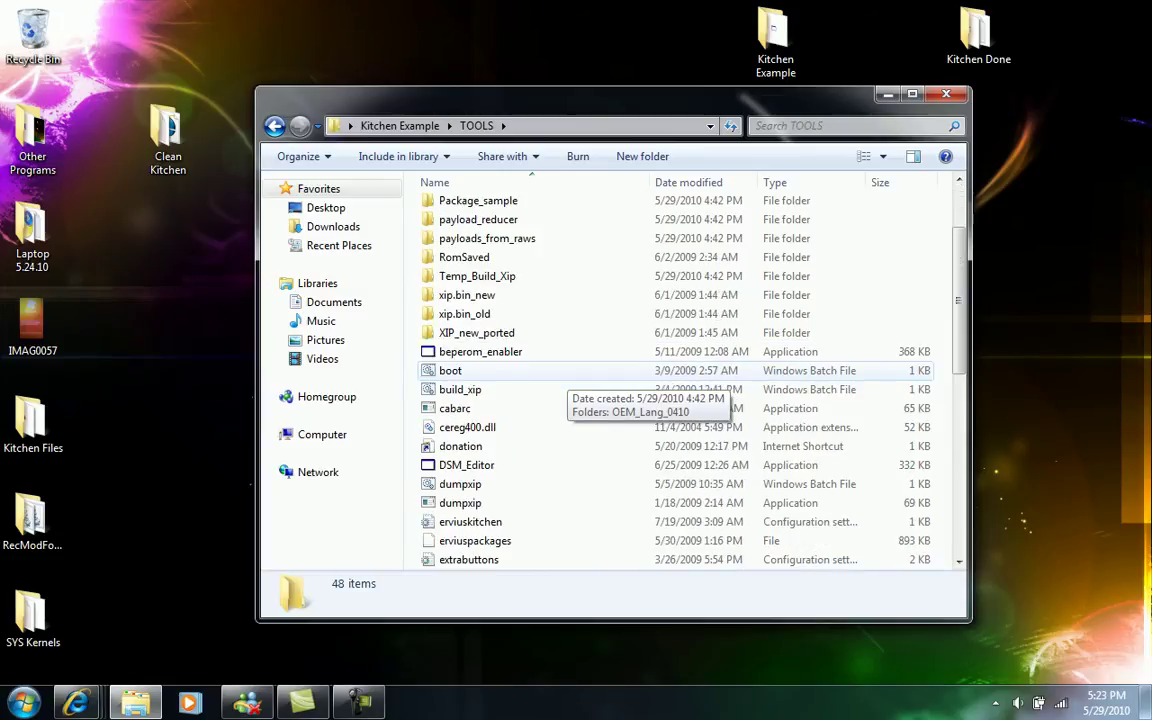
scroll(560, 375, "down", 4)
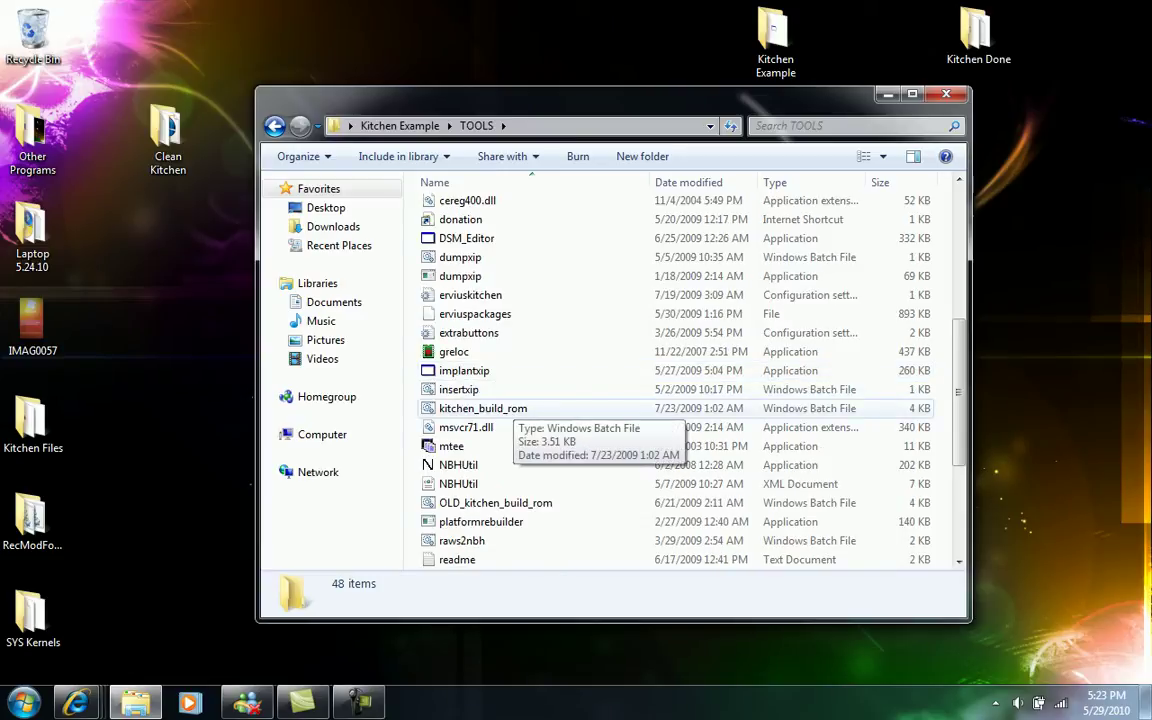
right_click(515, 409)
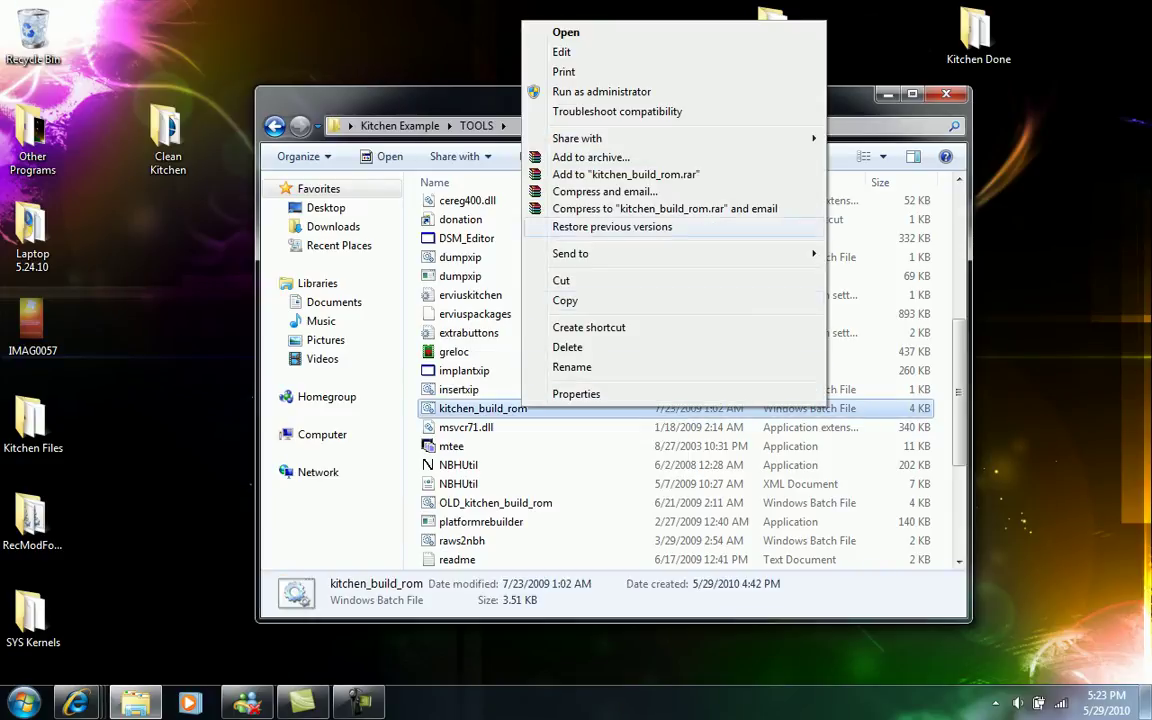
left_click(561, 52)
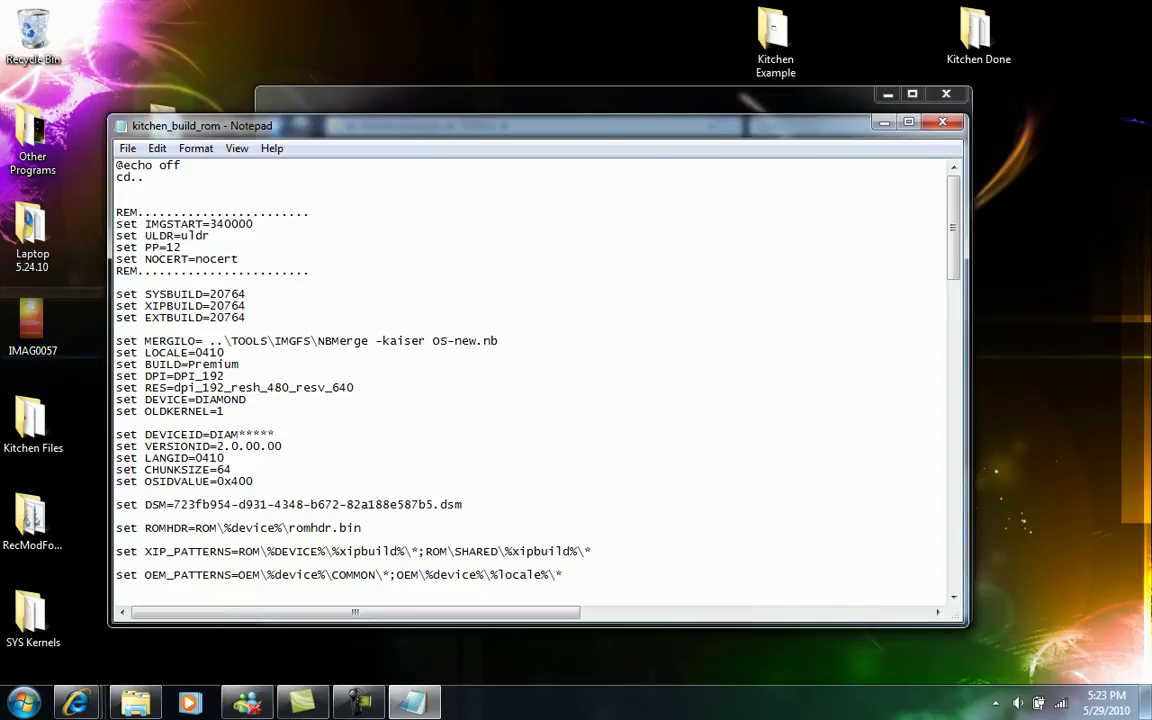
left_click_drag(540, 125, 614, 119)
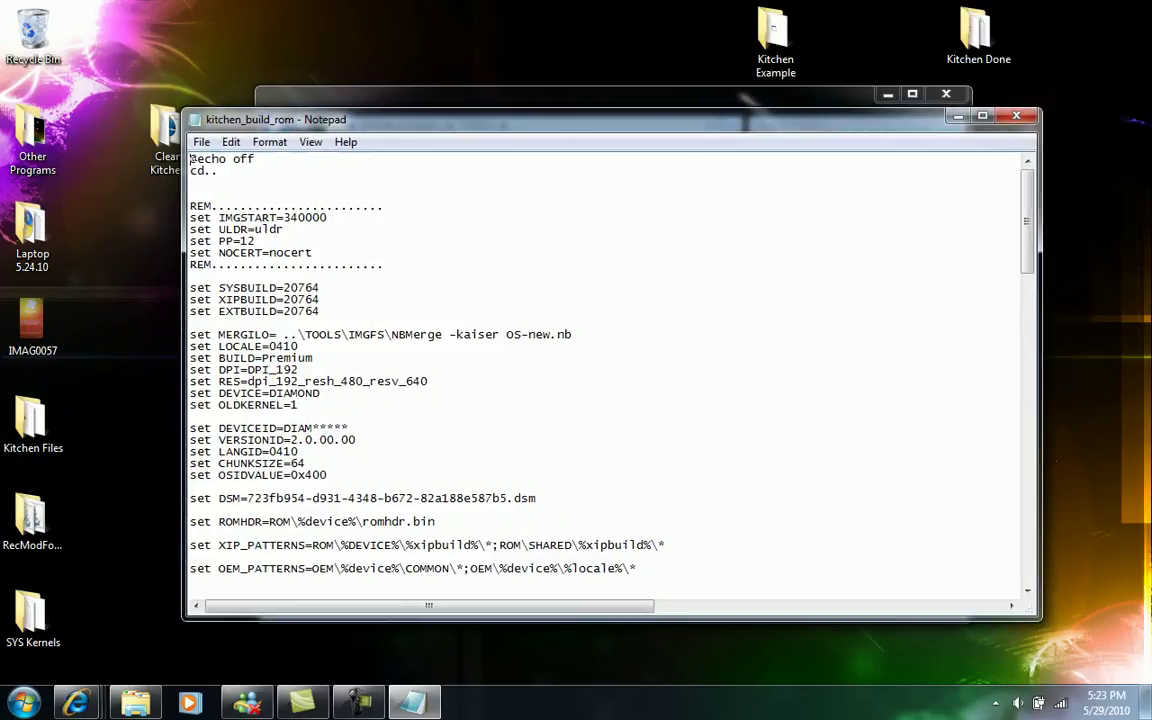
Set the IMGSTART value to 0 in the kitchen_build_rom script
left_click_drag(196, 217, 313, 217)
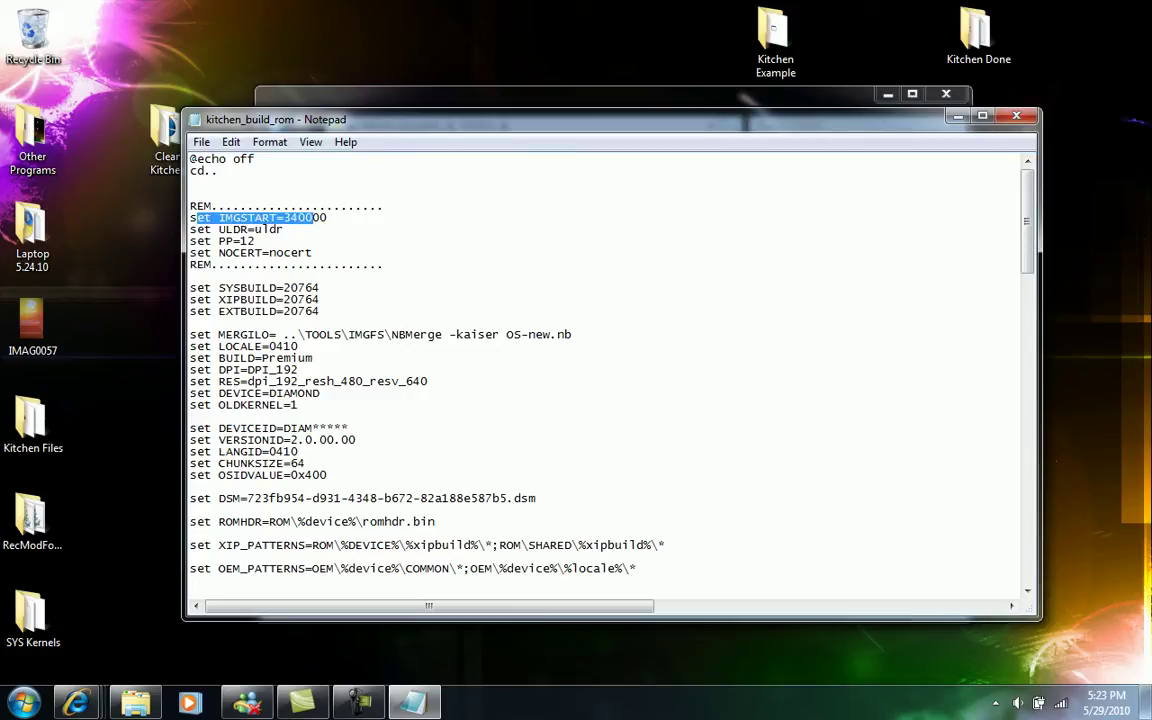
left_click(329, 217)
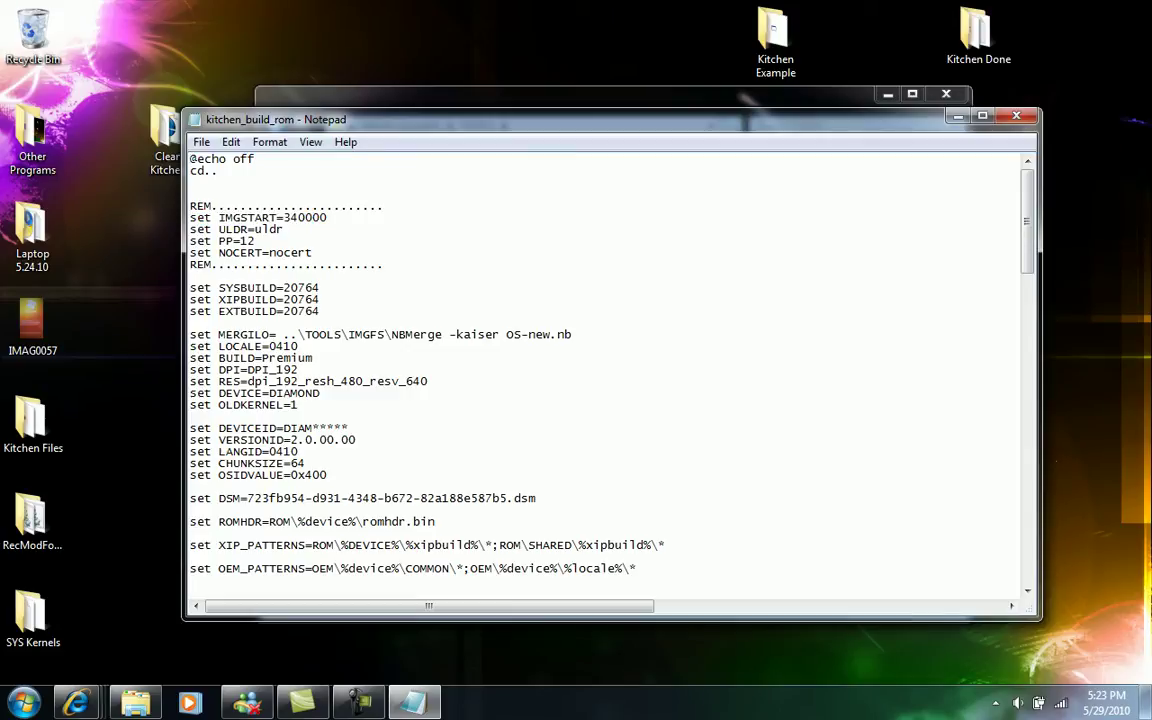
left_click_drag(328, 217, 284, 217)
type("0")
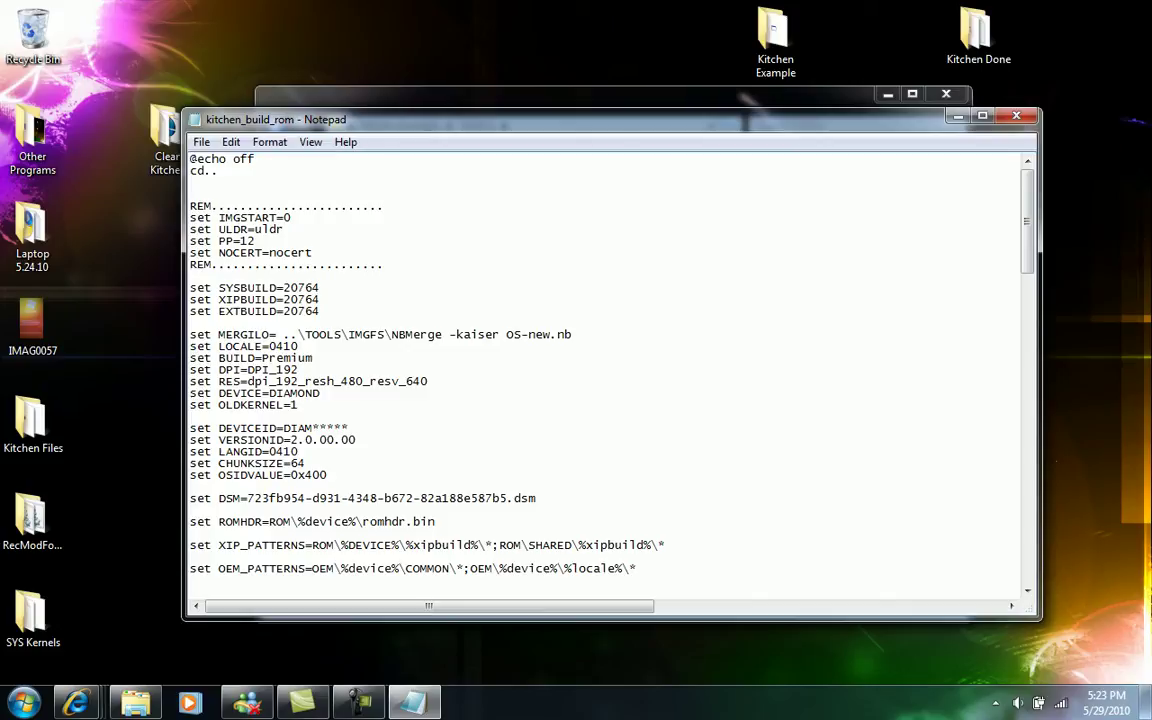
Replace the kaiser option with Rhodium in the MERGILO line and dismiss the Windows color scheme prompt
left_click(313, 253)
scroll(605, 375, "down", 1)
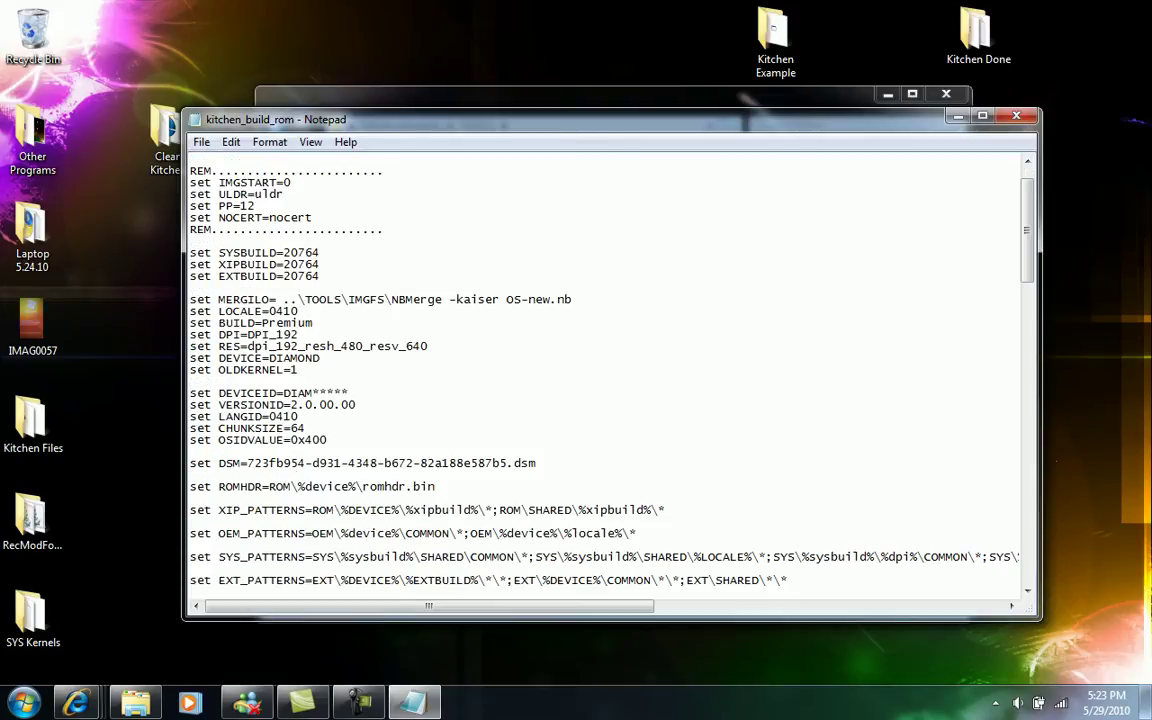
left_click_drag(197, 299, 269, 299)
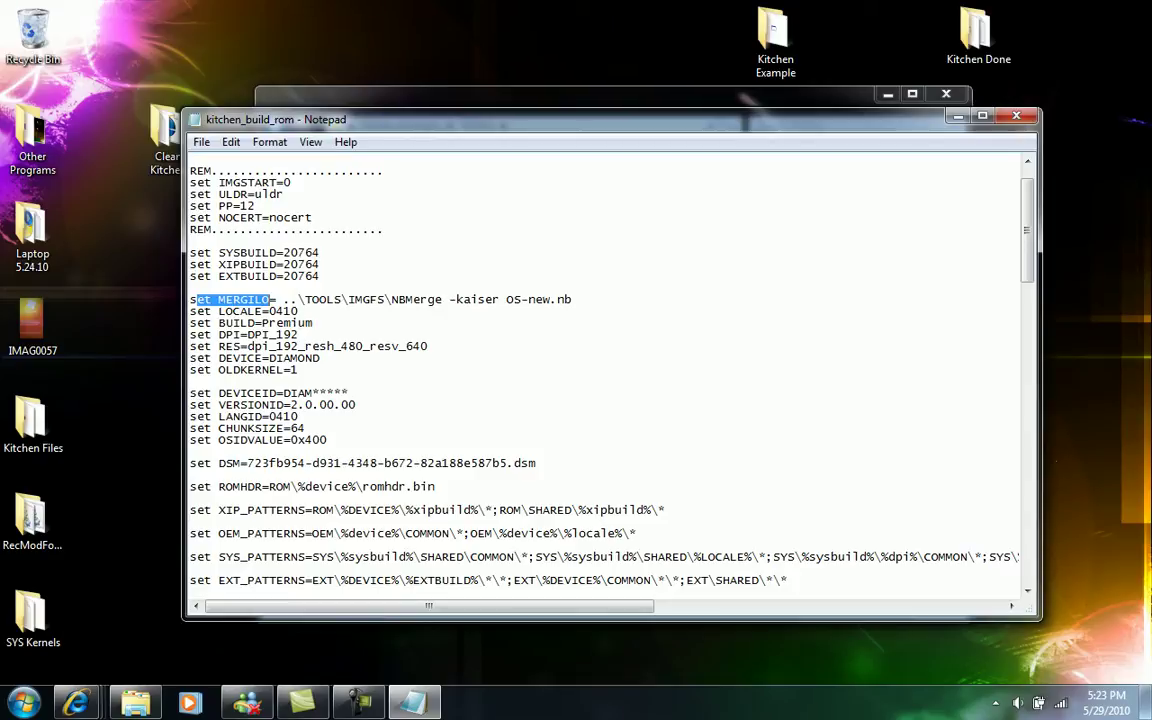
left_click_drag(457, 299, 500, 300)
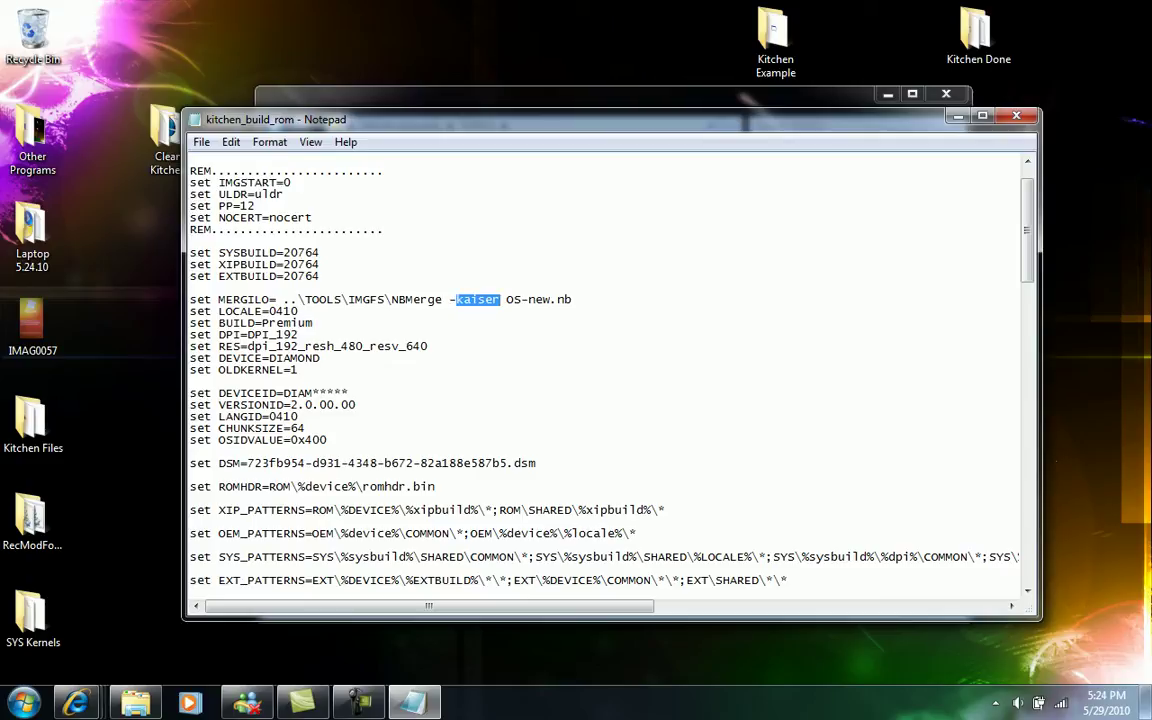
type("Rhodium")
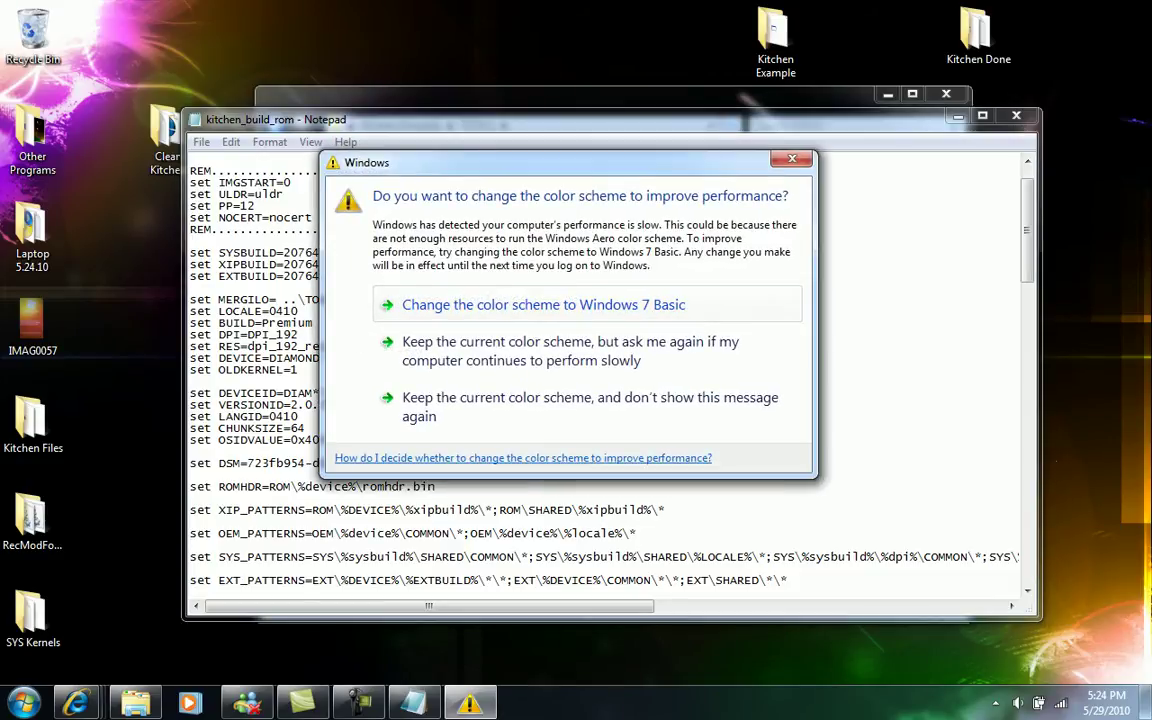
left_click(792, 159)
Comment out the errorlevel check directly below the TOOLS\platformrebuilder.exe line with REM, then close the script, saving the changes
scroll(600, 380, "down", 5)
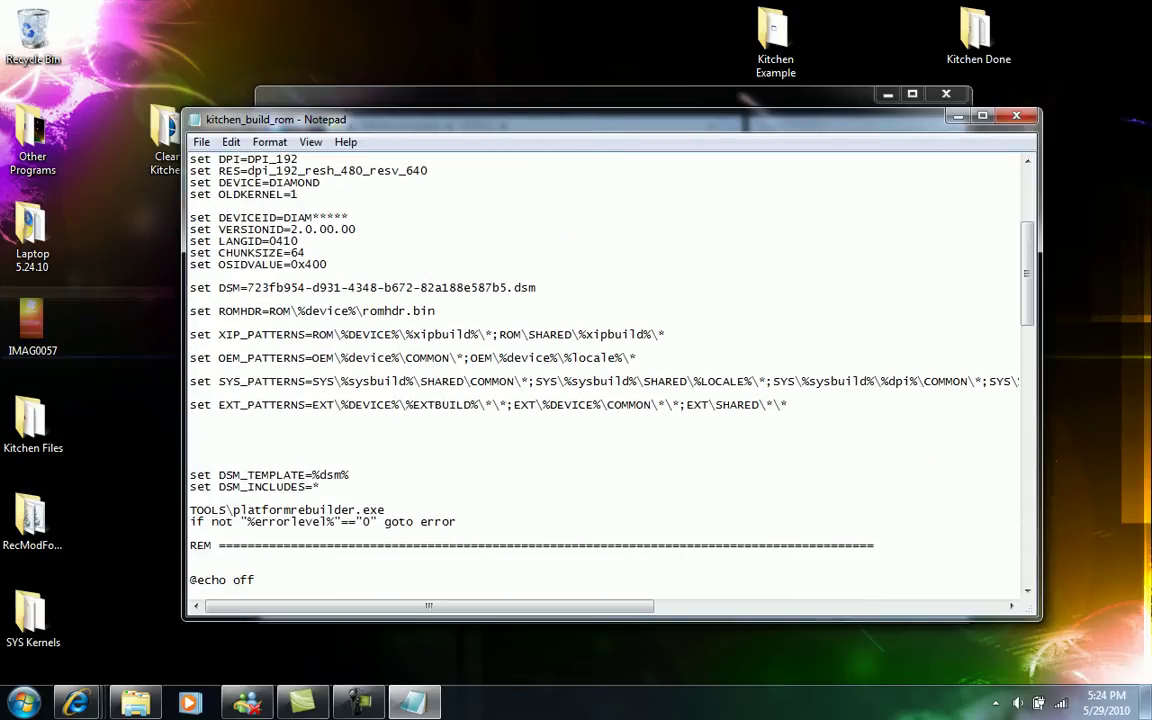
scroll(600, 380, "down", 4)
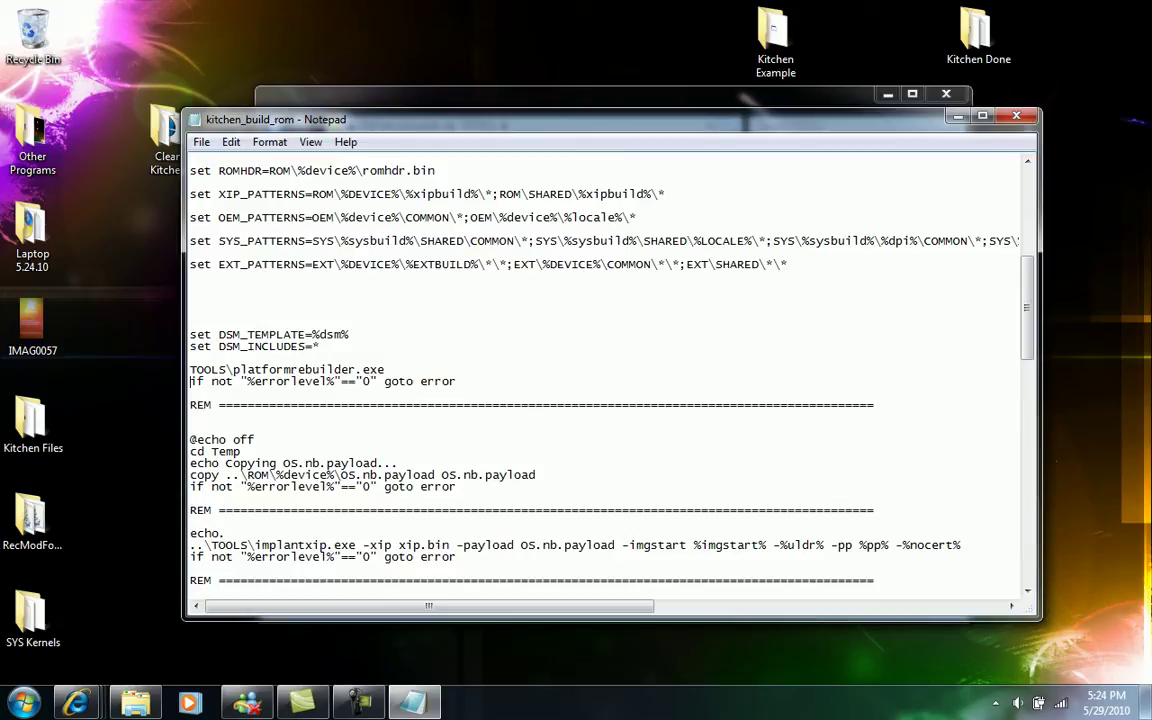
type("REM")
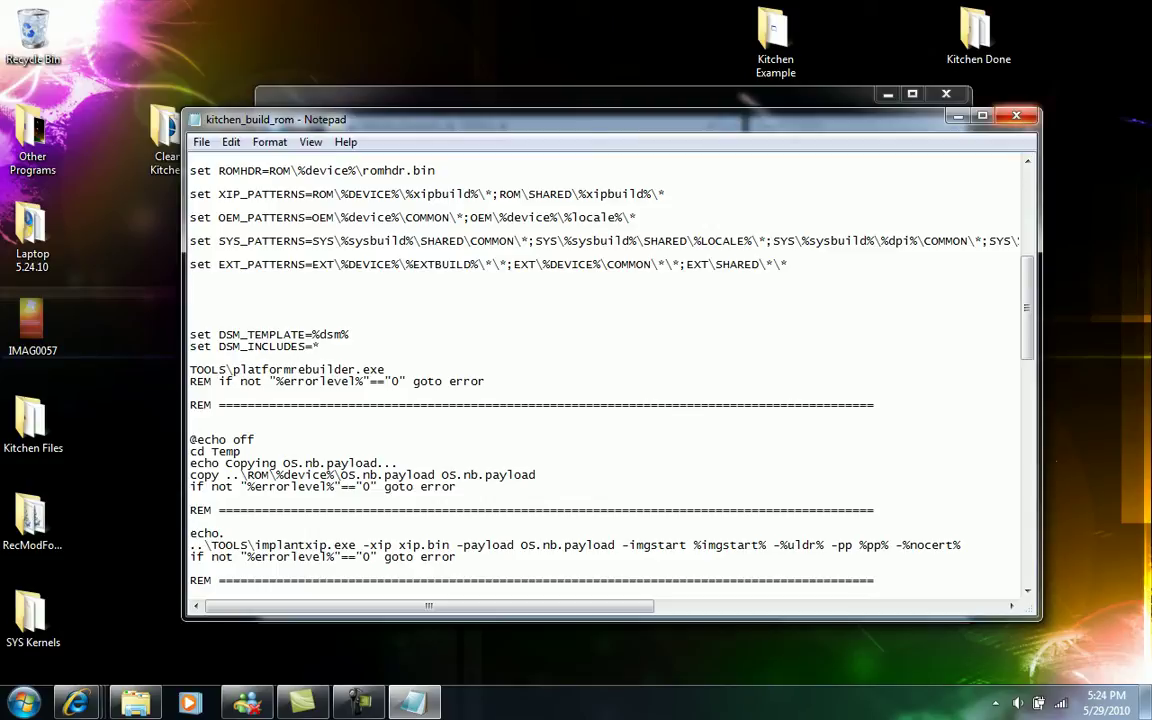
left_click(1016, 116)
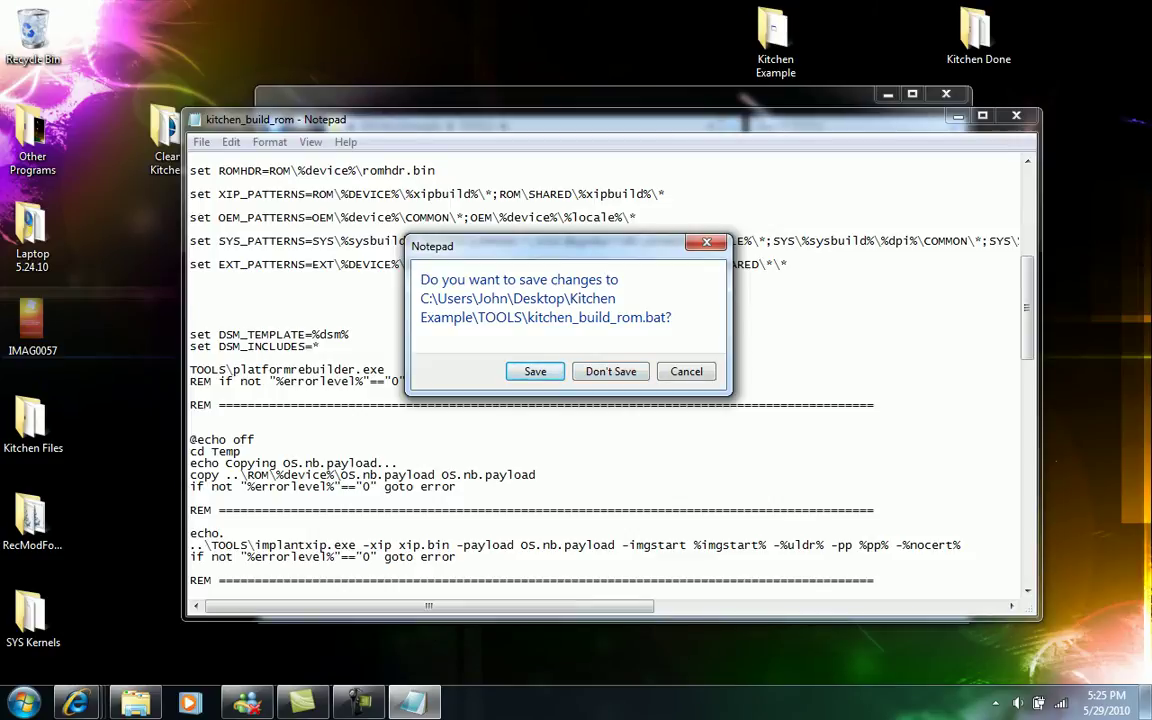
key("Return")
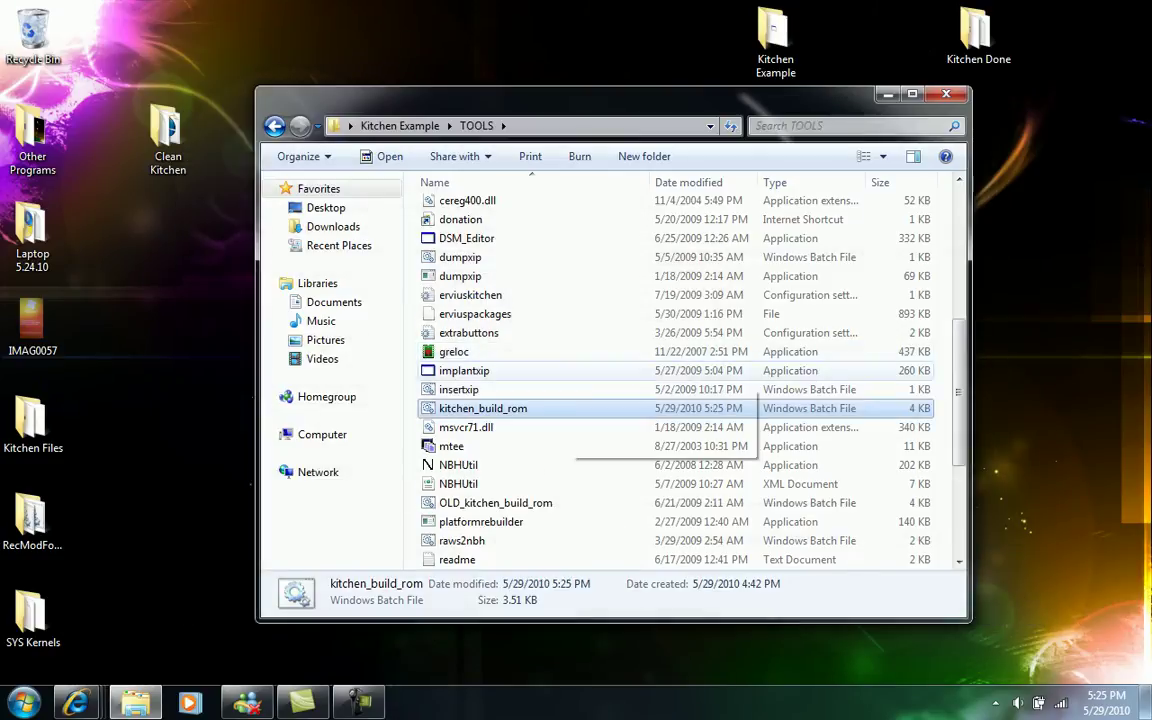
Create a folder named Stock in the Kitchen Example folder and open it
scroll(600, 340, "up", 6)
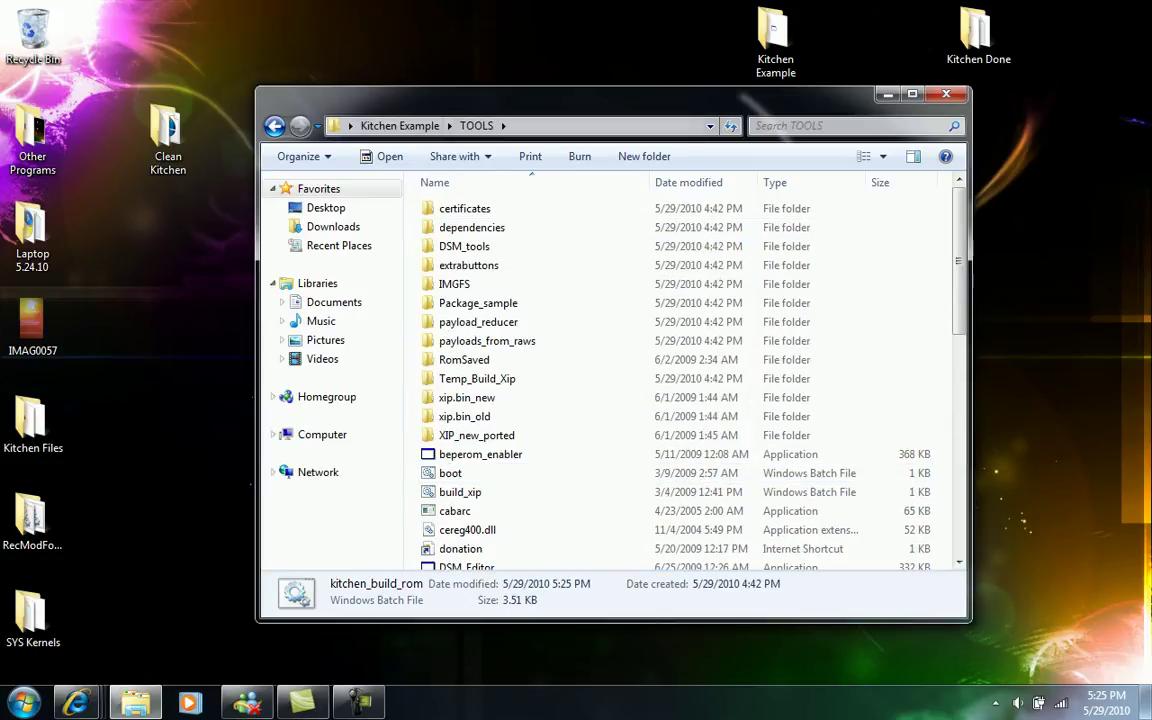
left_click(274, 125)
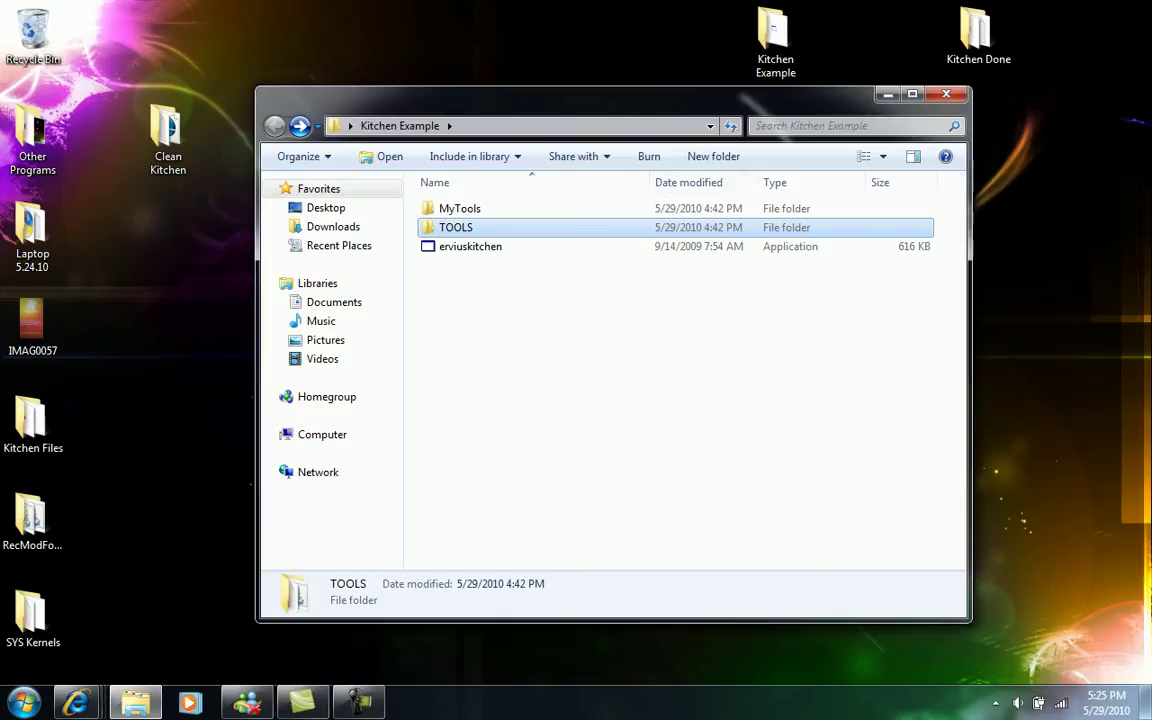
left_click(713, 156)
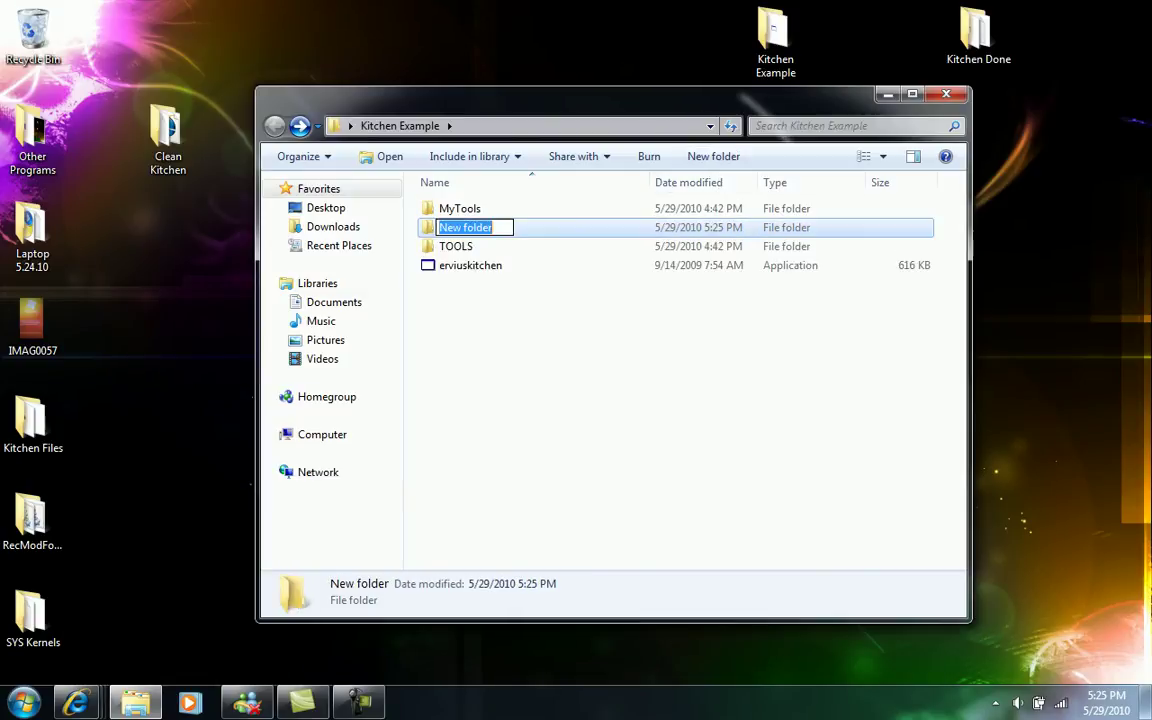
type("Stock")
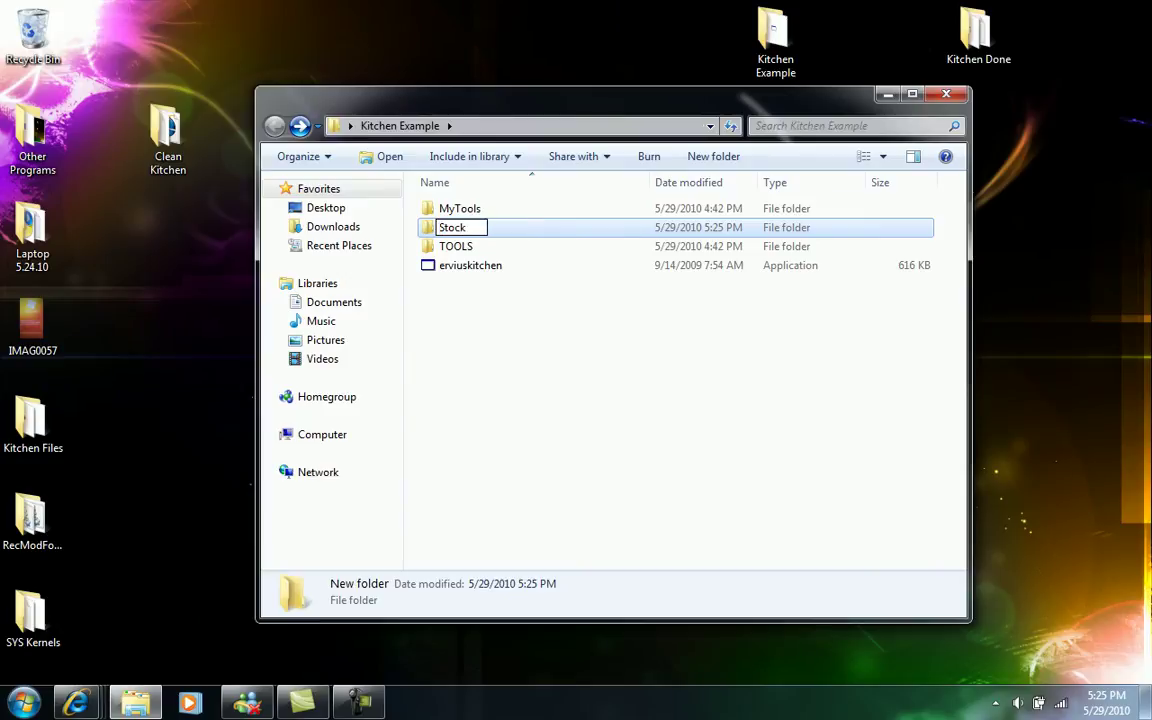
key("Return")
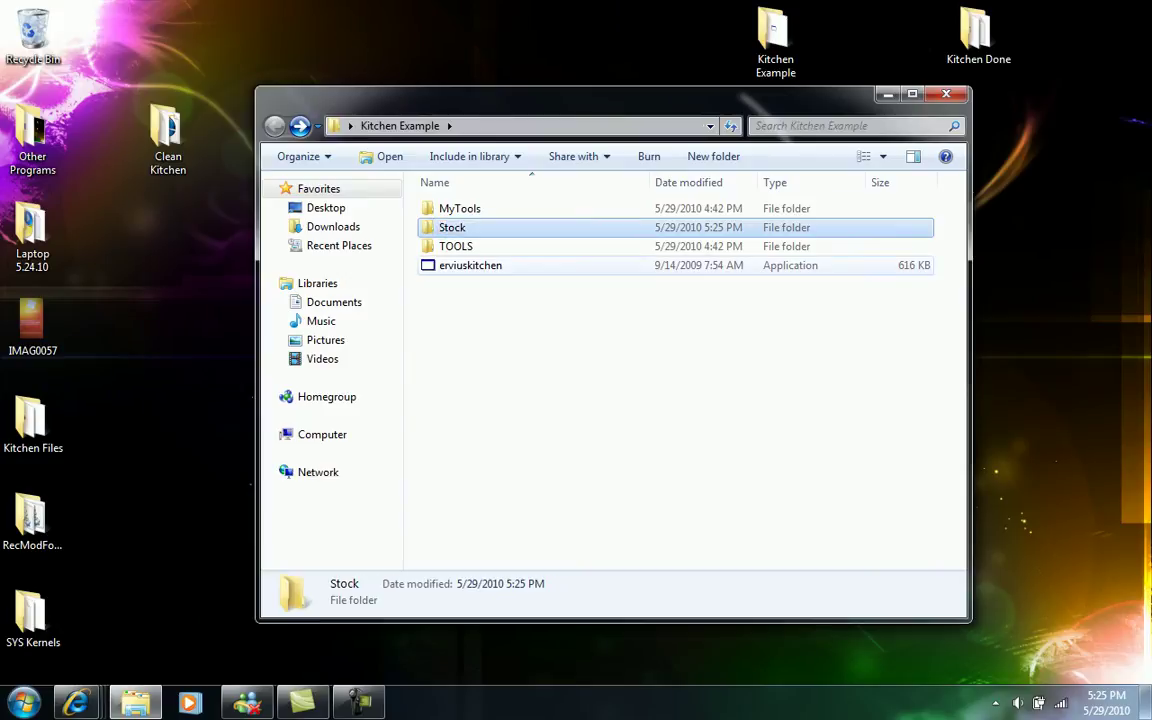
double_click(462, 230)
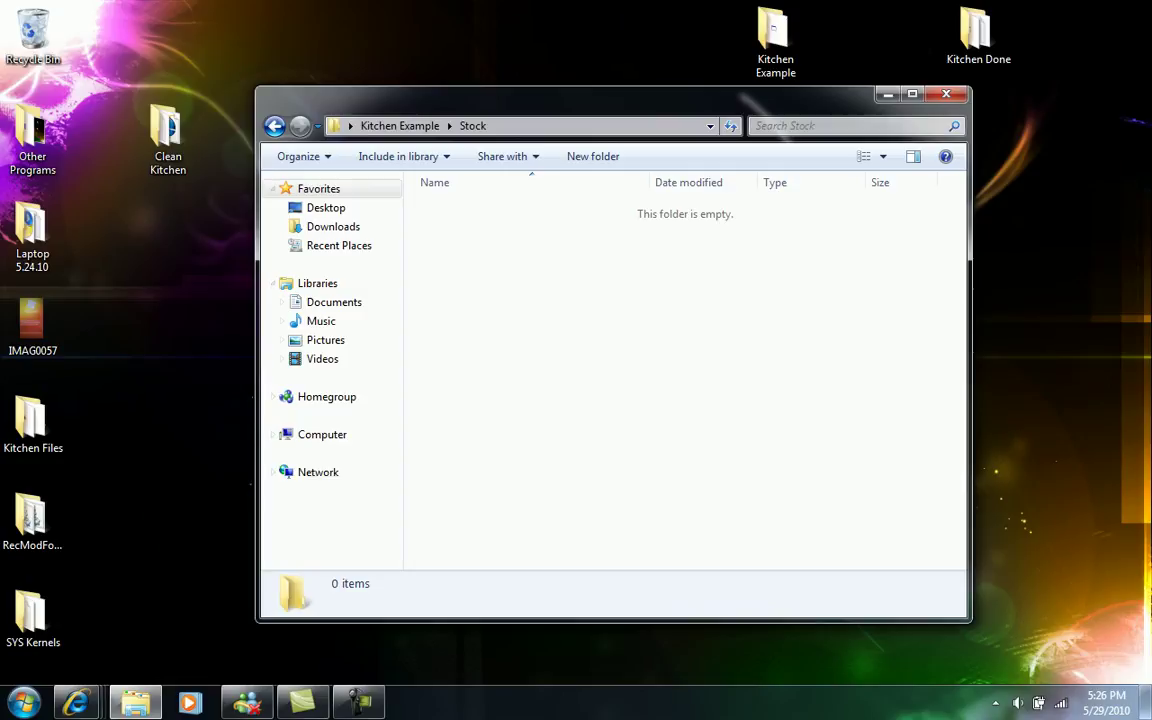
left_click_drag(430, 98, 559, 95)
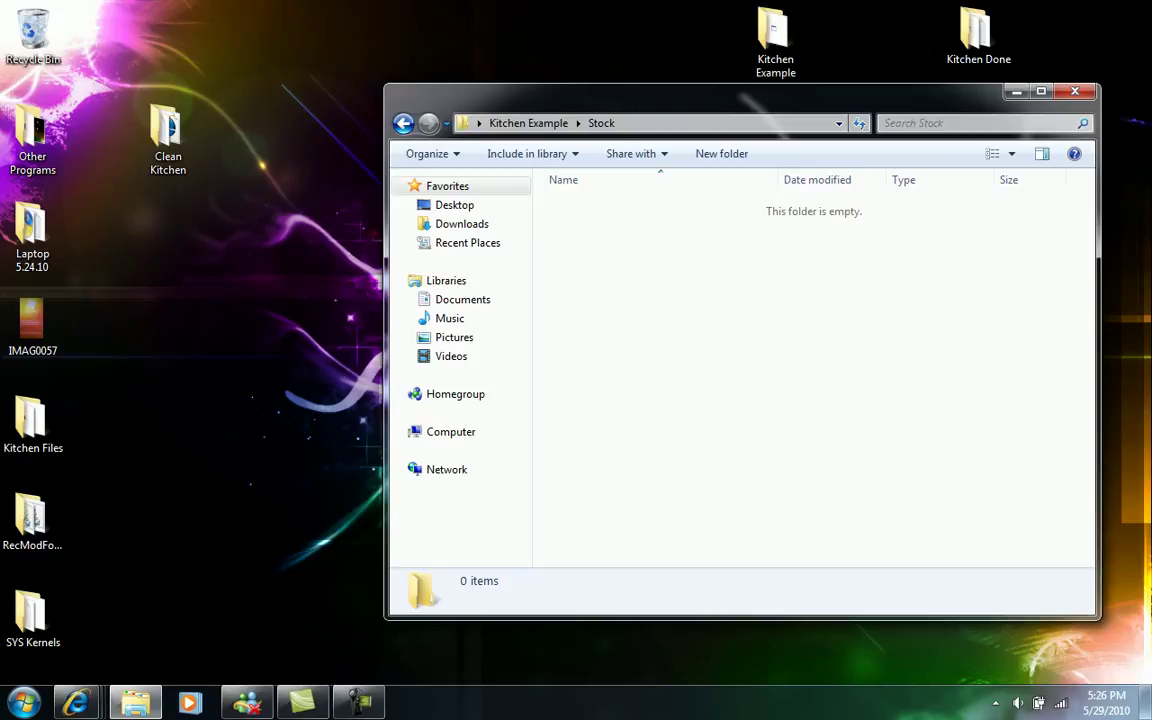
Put the HTC Touch PRO2 MR1 application from the Kitchen Files folder onto the desktop and close that folder
double_click(32, 420)
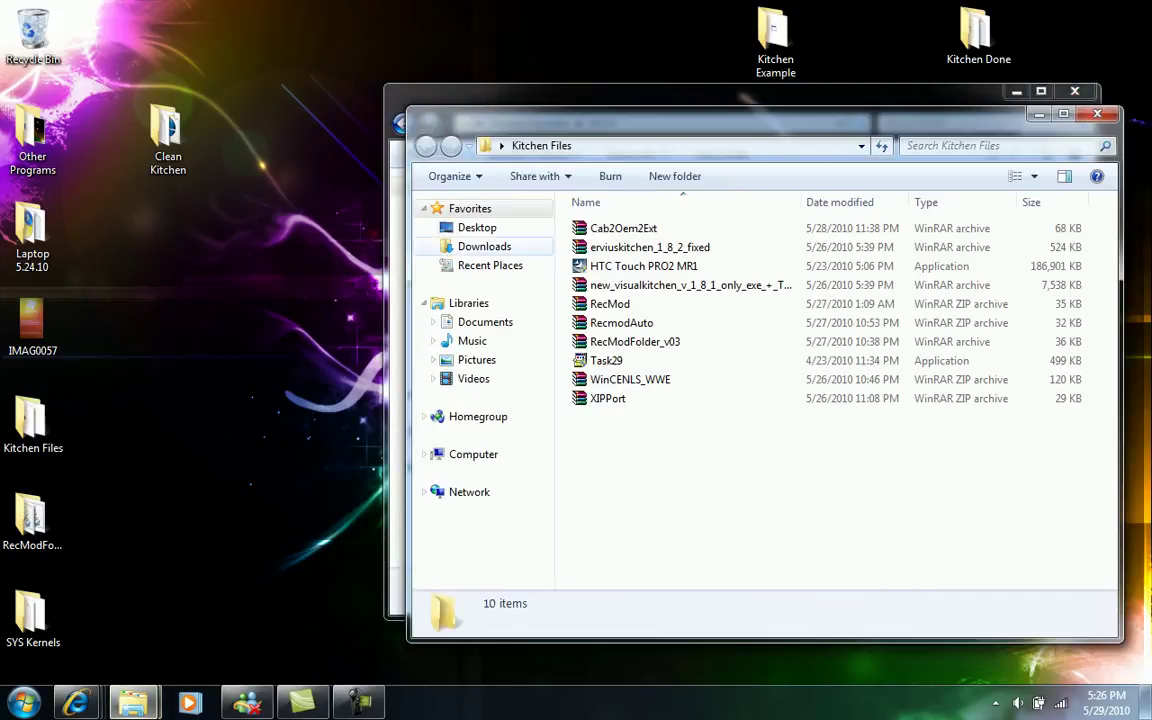
left_click_drag(643, 266, 303, 237)
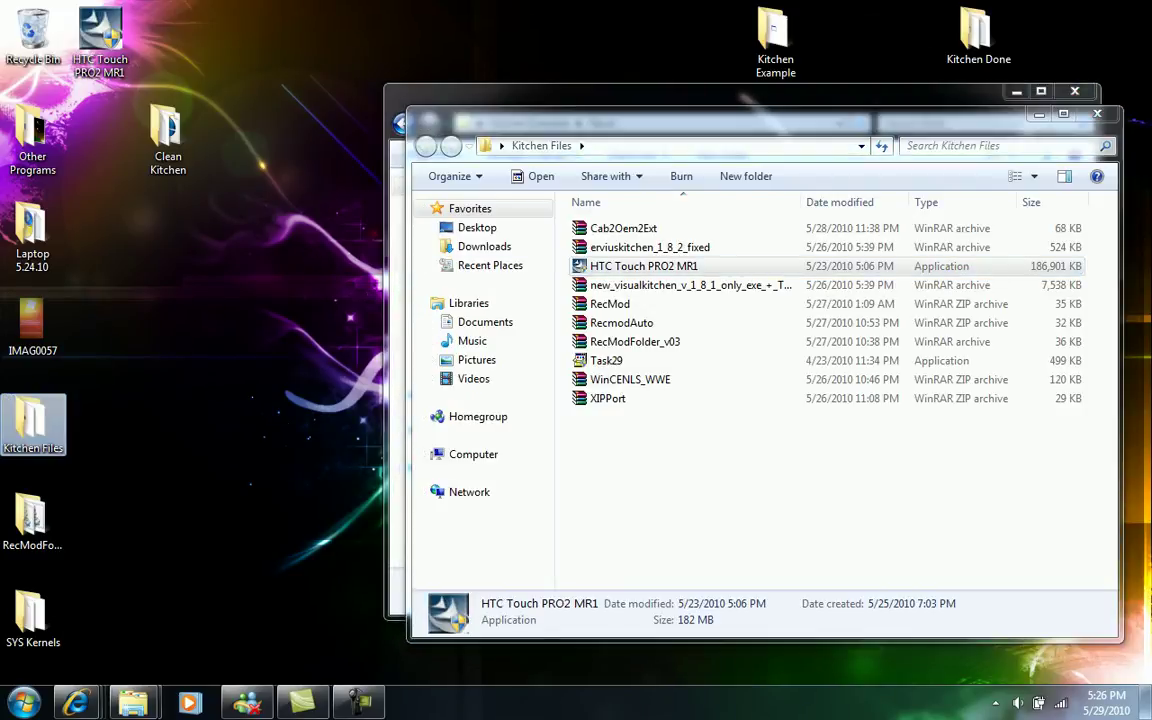
left_click(1097, 114)
left_click(303, 237)
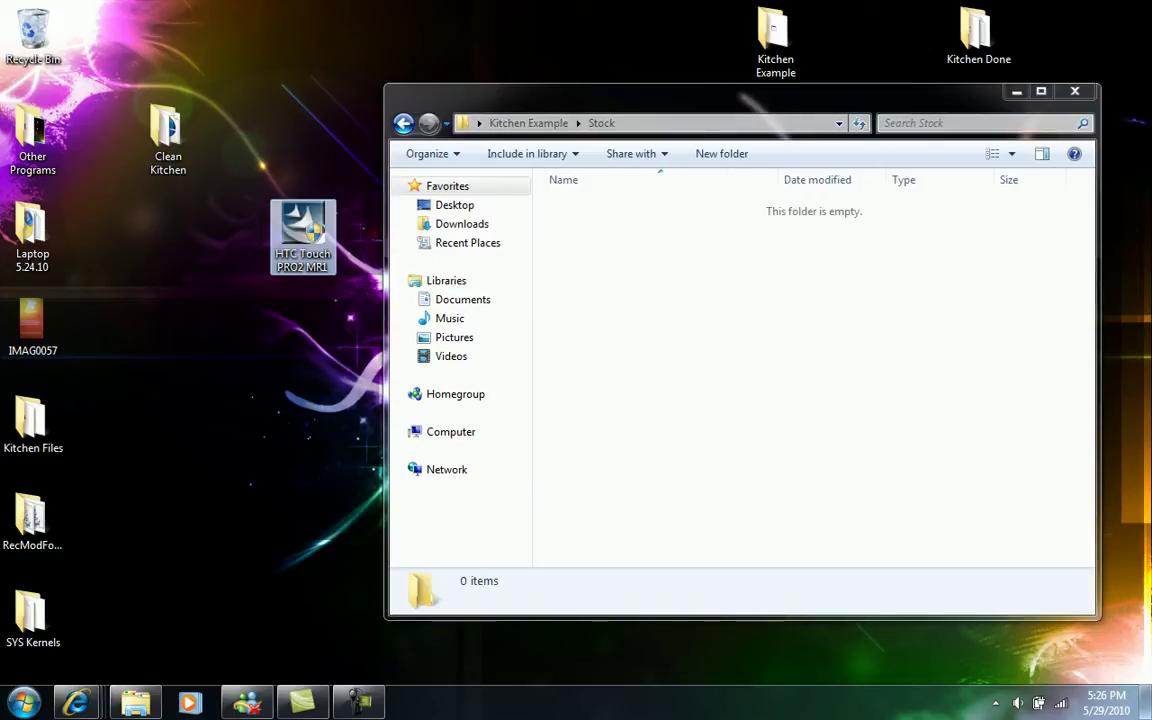
Open the HTC Touch PRO2 MR1 application from the desktop as an archive in WinRAR
left_click_drag(303, 237, 235, 237)
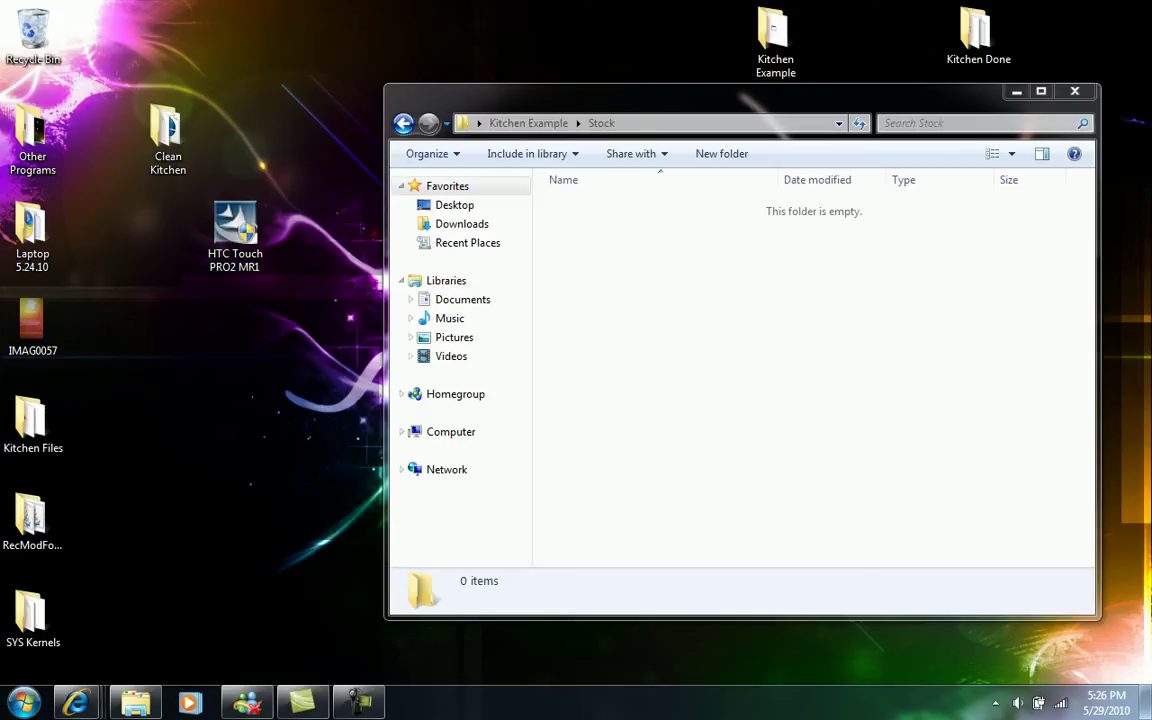
left_click_drag(237, 232, 224, 250)
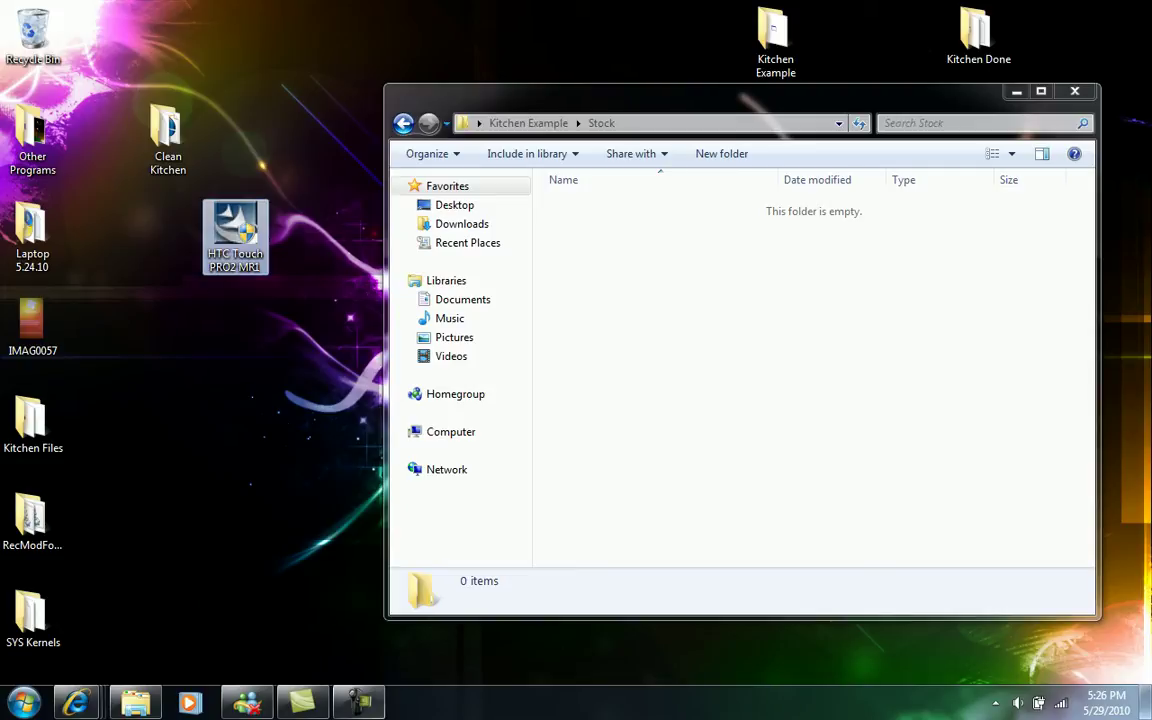
left_click(359, 703)
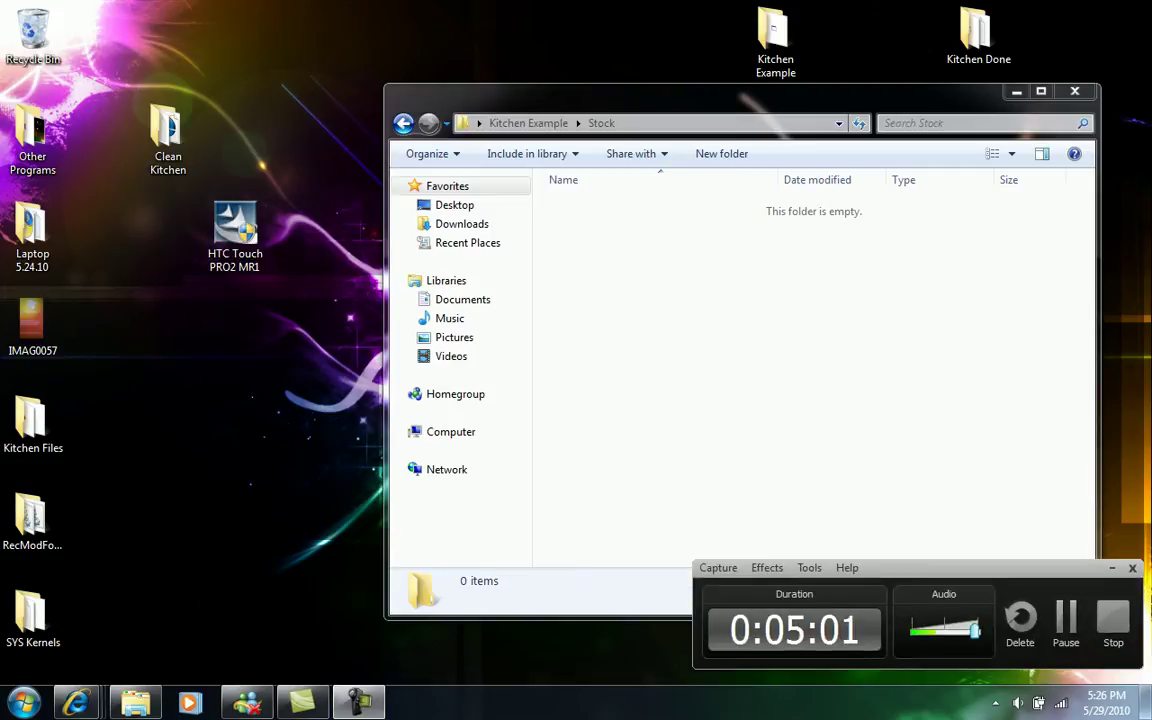
left_click(240, 232)
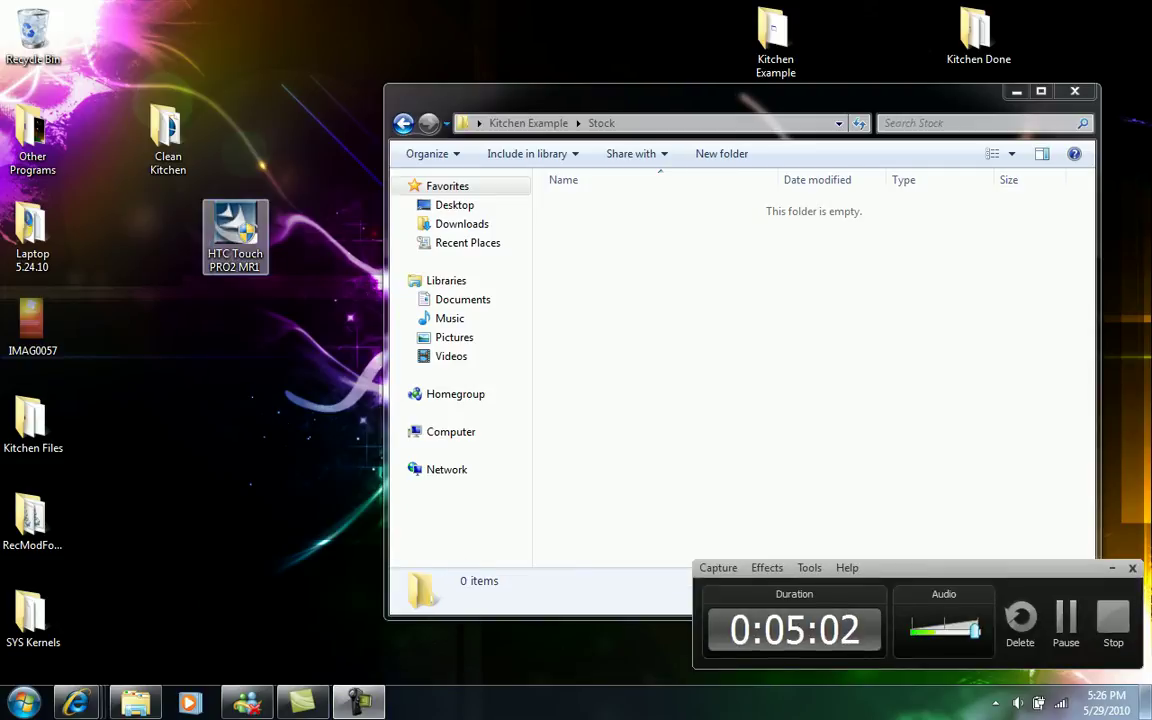
right_click(245, 231)
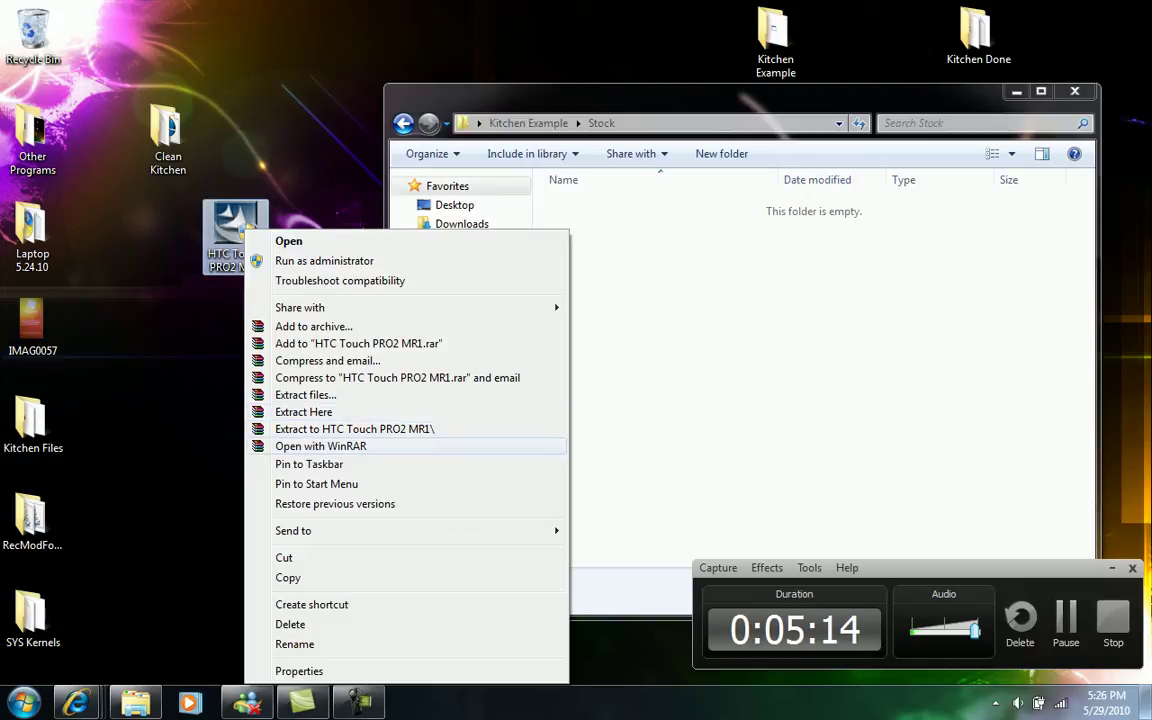
left_click(320, 446)
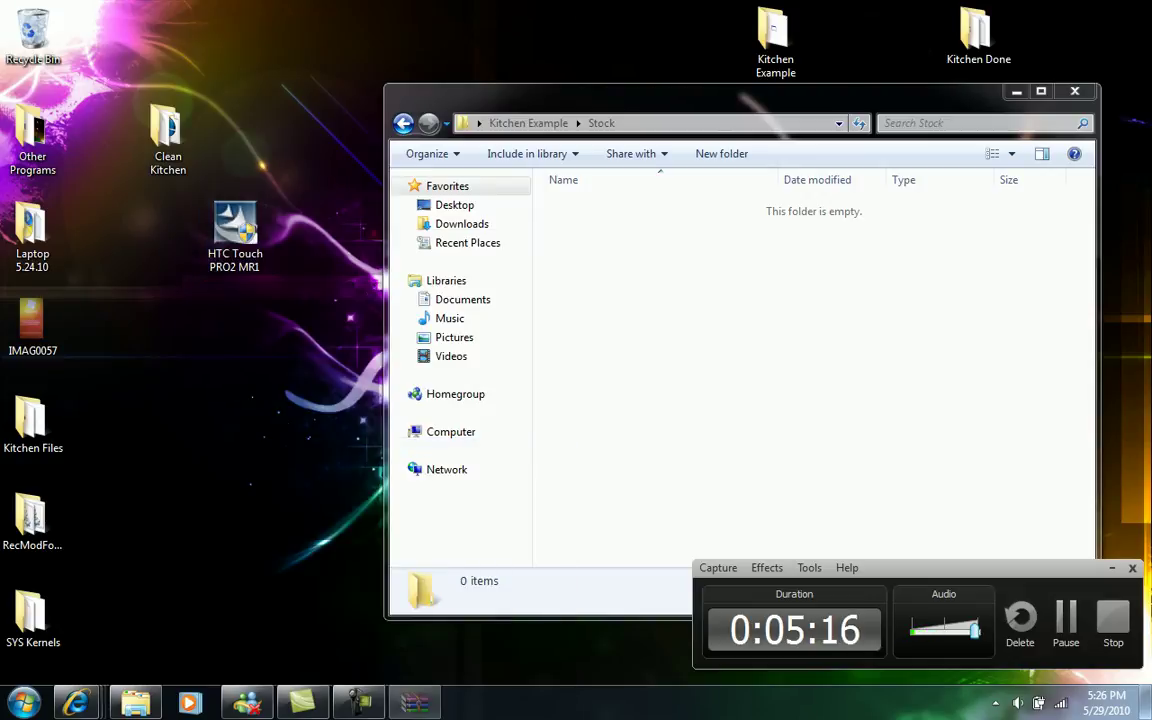
left_click_drag(400, 310, 374, 159)
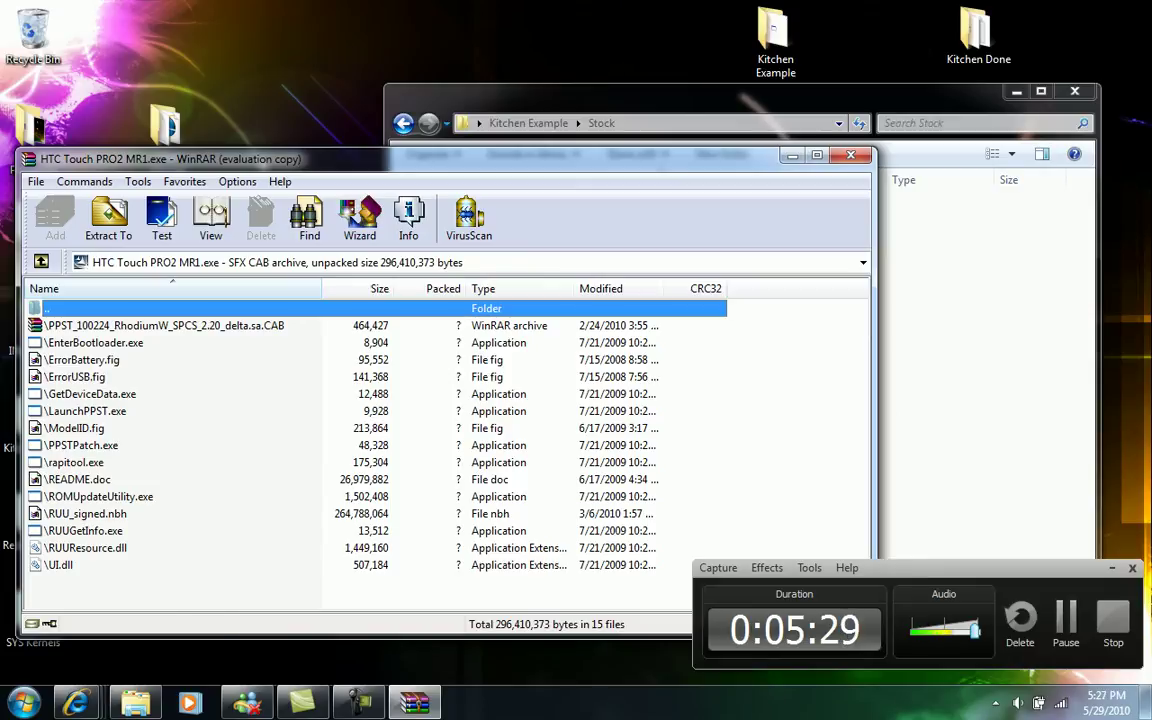
Extract RUU_signed.nbh from the archive into the Stock folder and close WinRAR
left_click(87, 514)
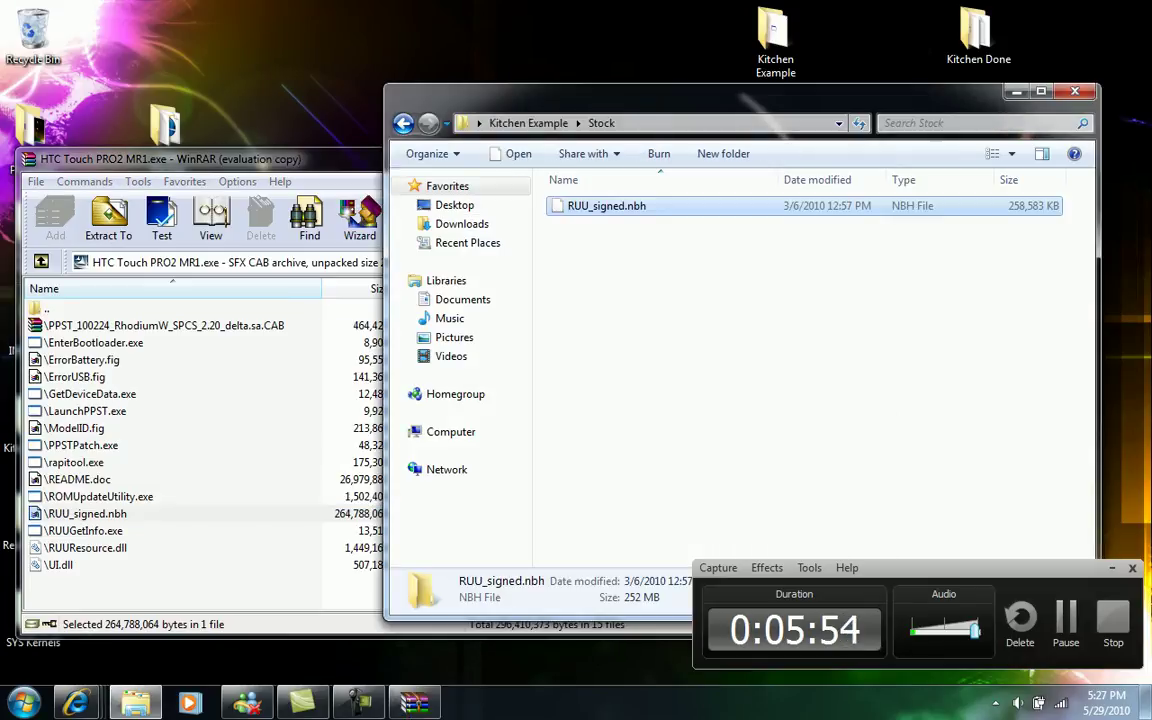
key("alt+Tab")
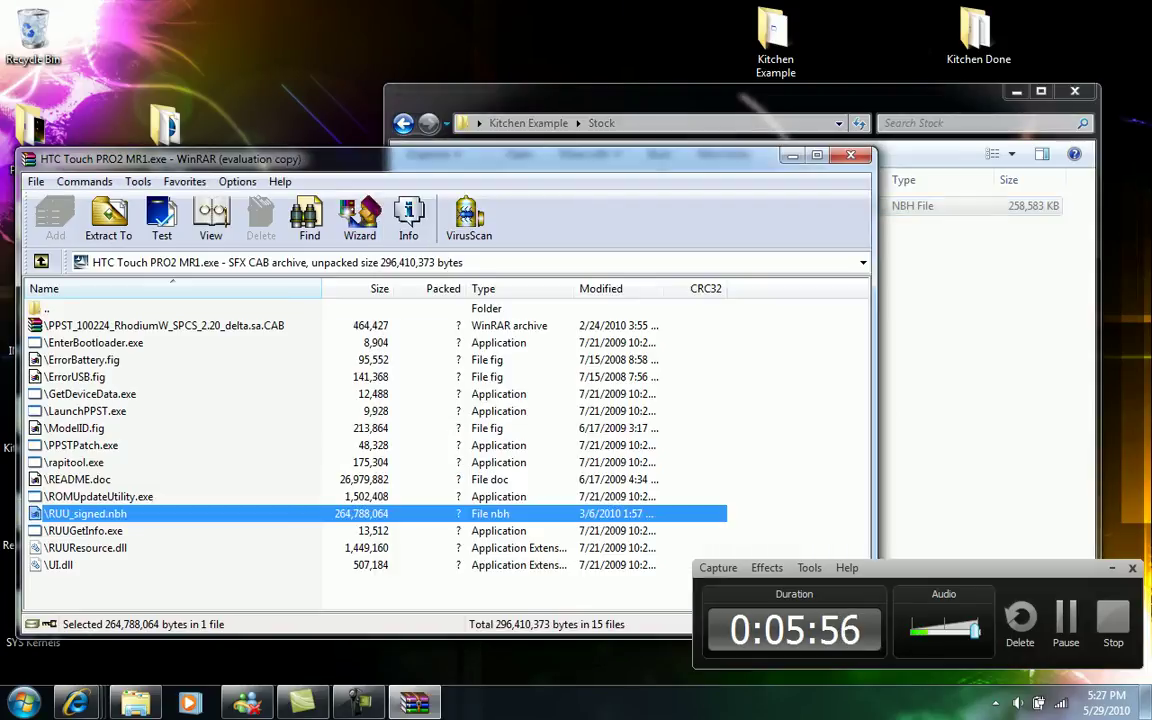
key("alt+F4")
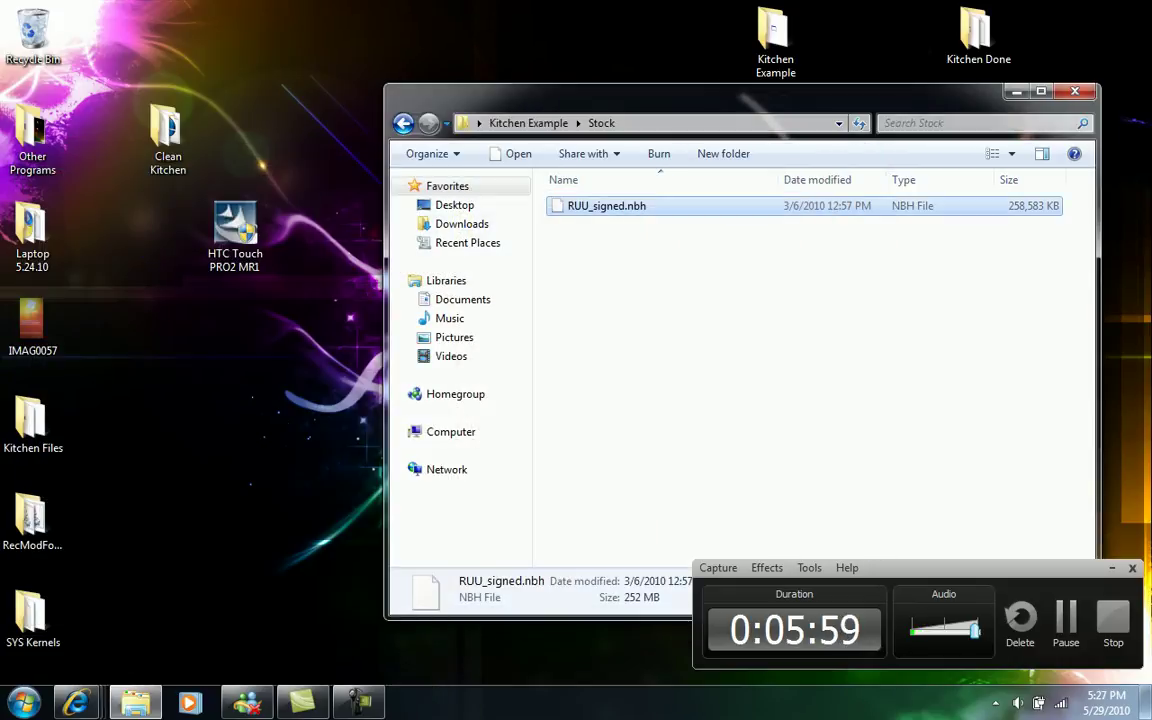
left_click(1112, 568)
left_click(900, 450)
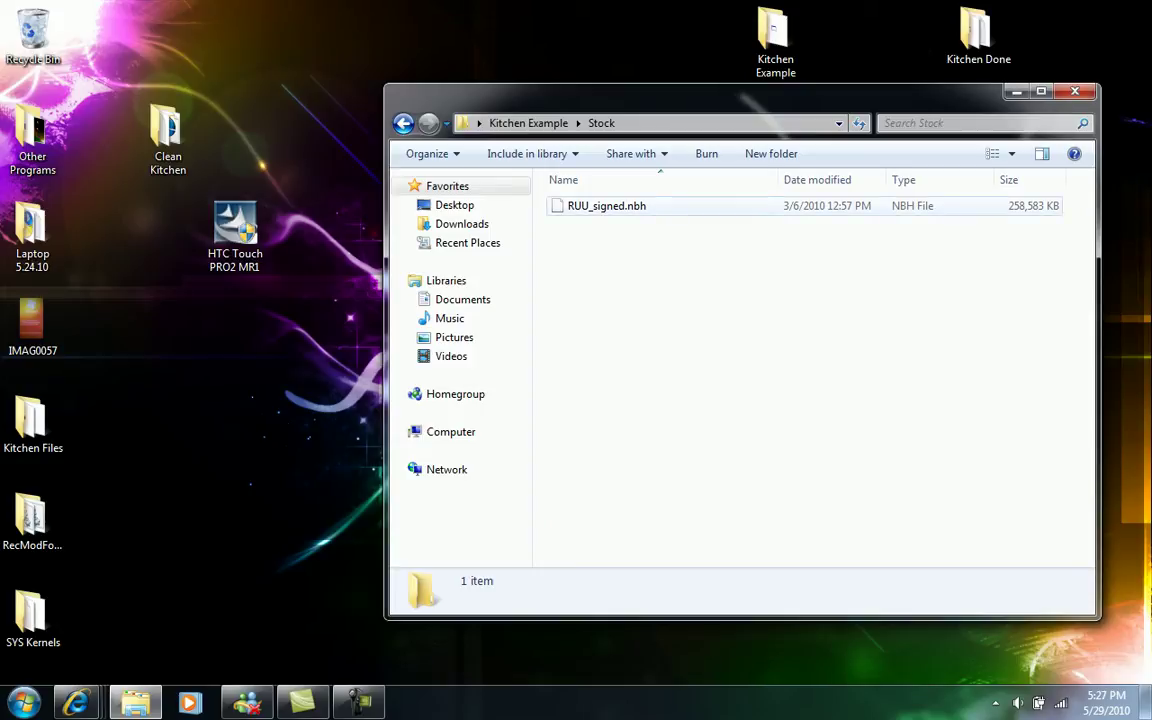
Return to the Kitchen Example folder and run erviuskitchen as administrator
key("BackSpace")
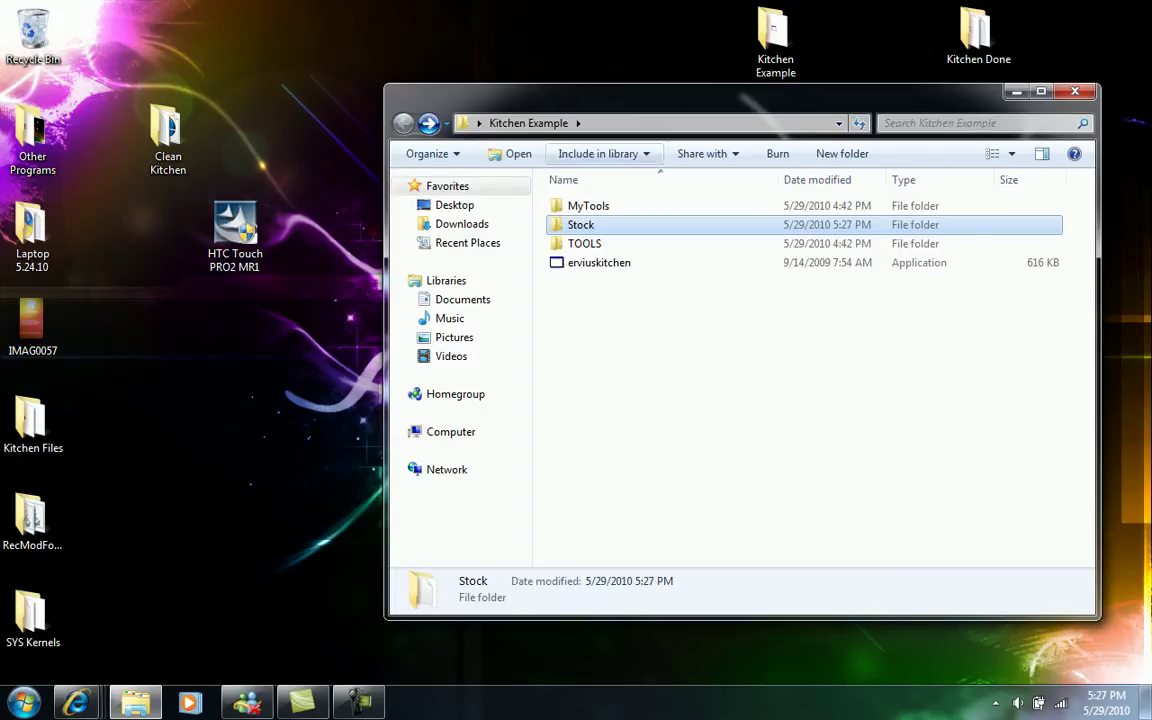
left_click_drag(622, 98, 539, 97)
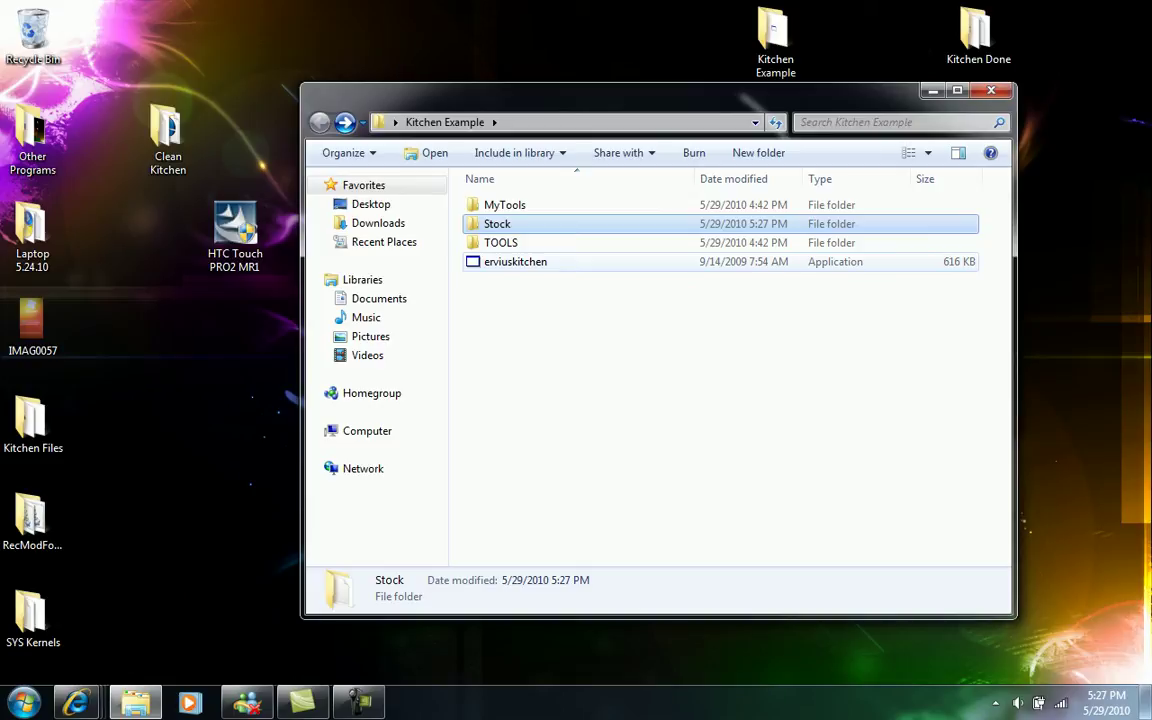
right_click(515, 262)
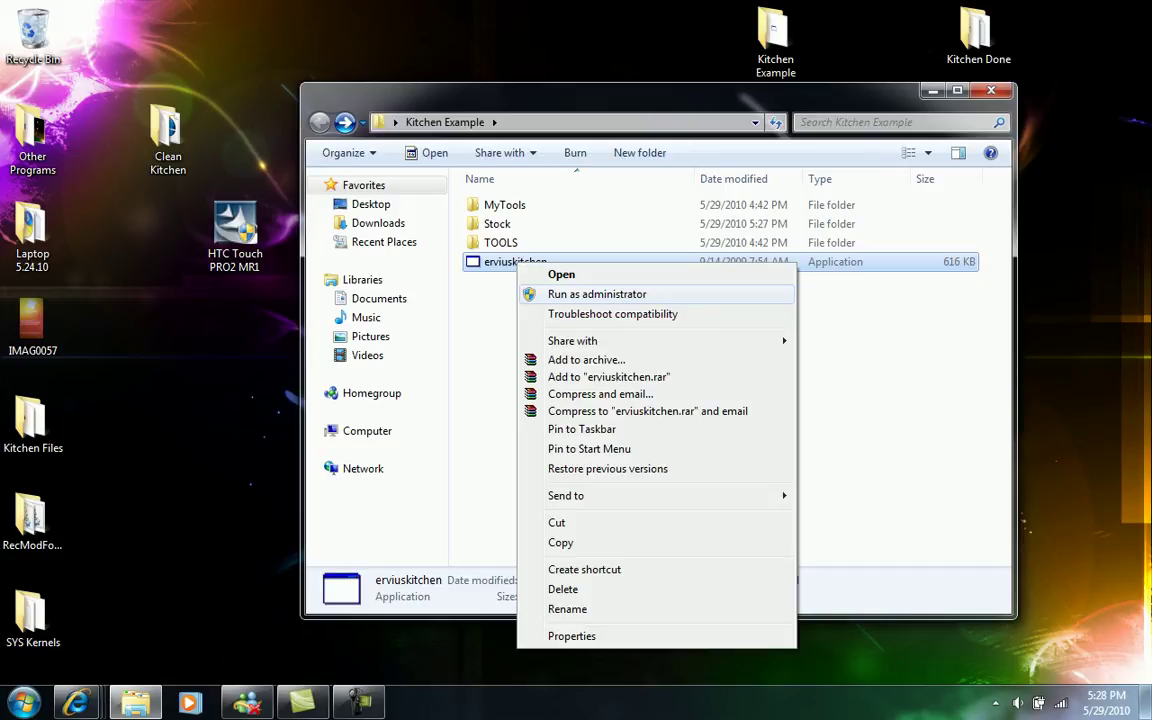
left_click(597, 294)
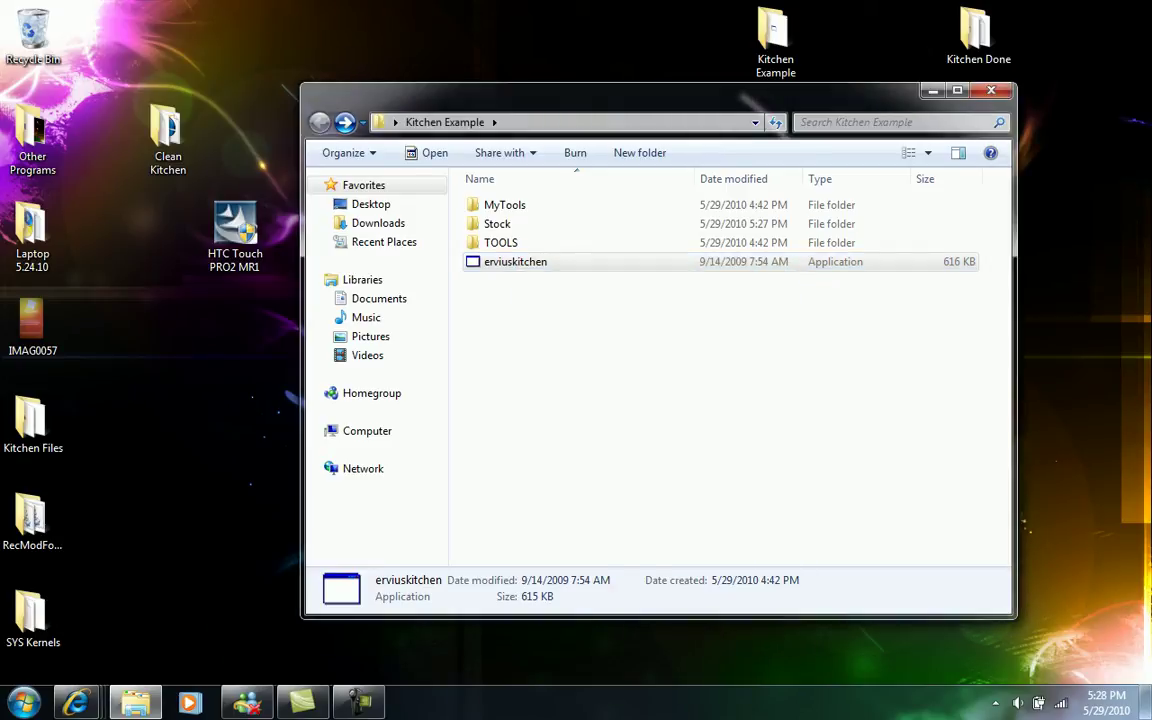
left_click(359, 702)
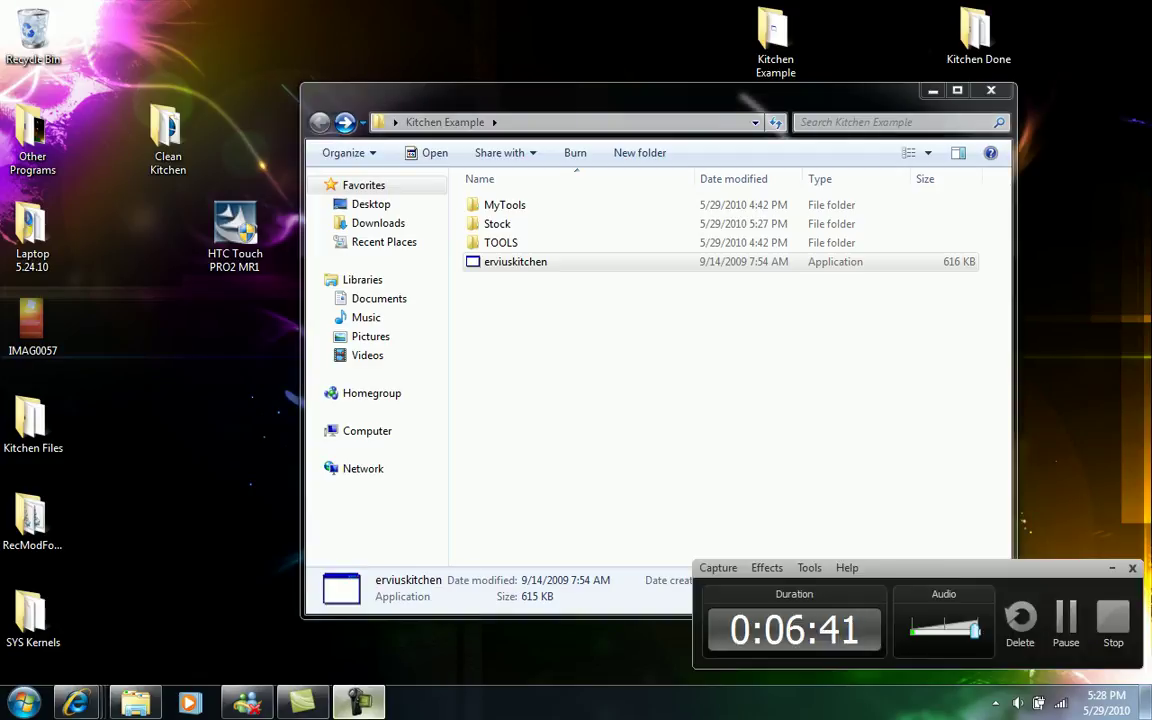
left_click(359, 702)
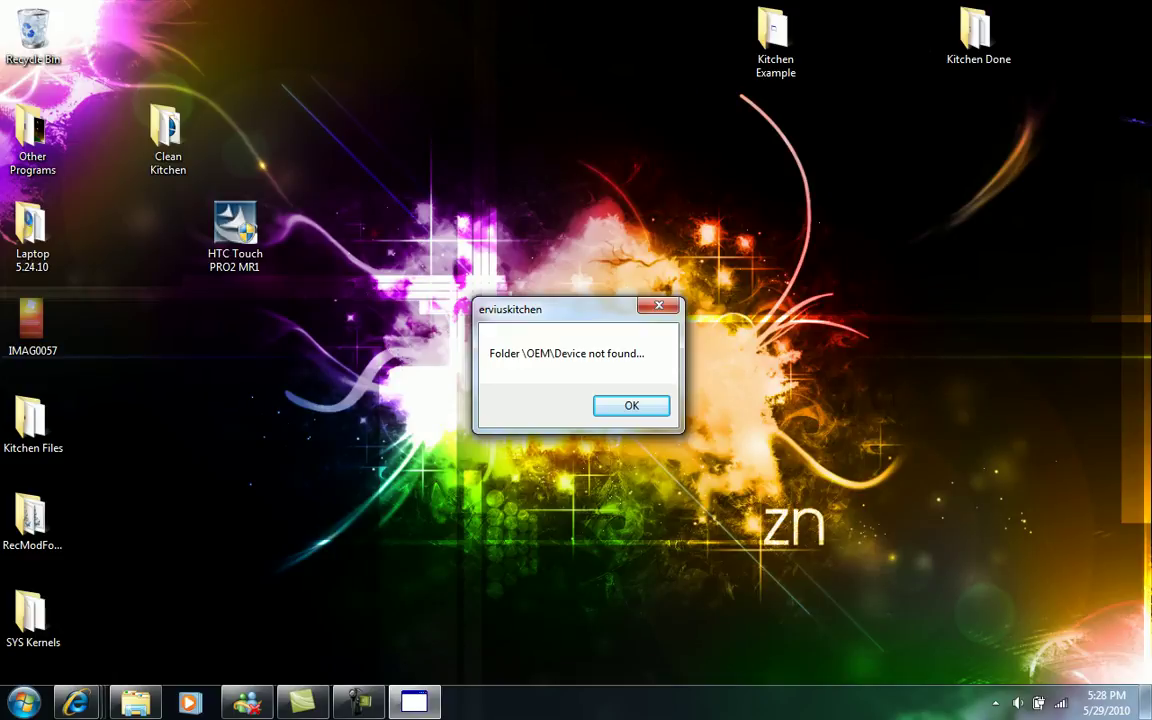
Dismiss all the missing-folder and missing-path messages to reach the kitchen's main window
left_click_drag(560, 309, 553, 236)
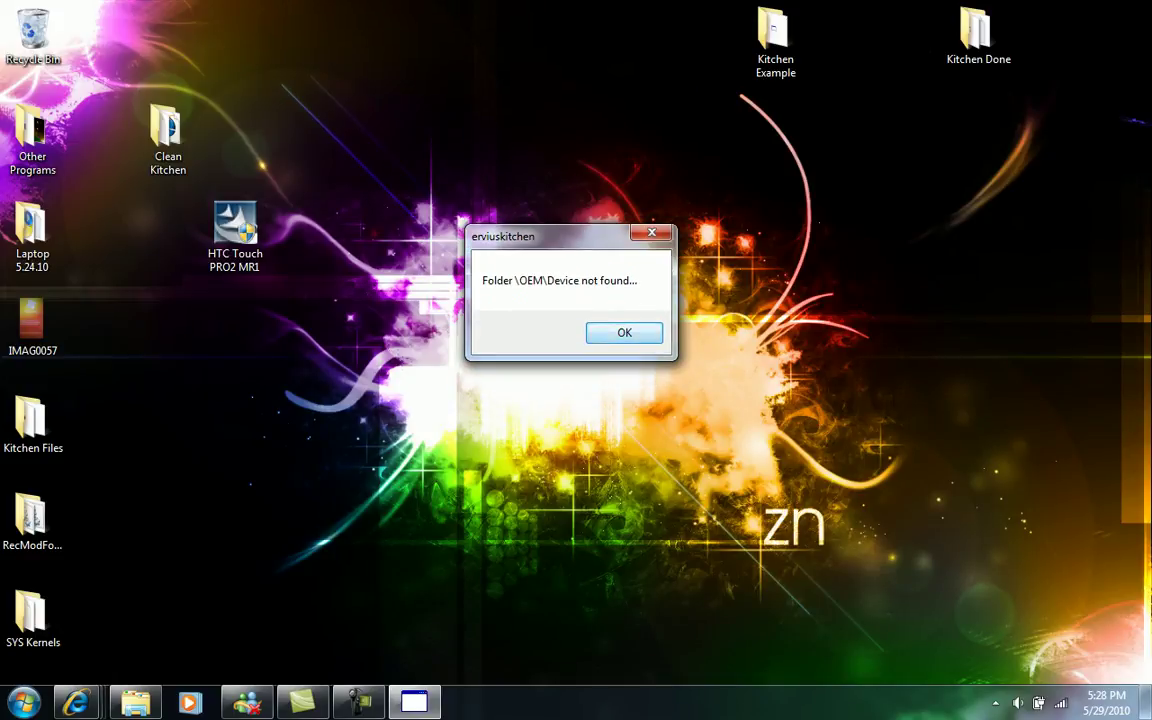
key("Return")
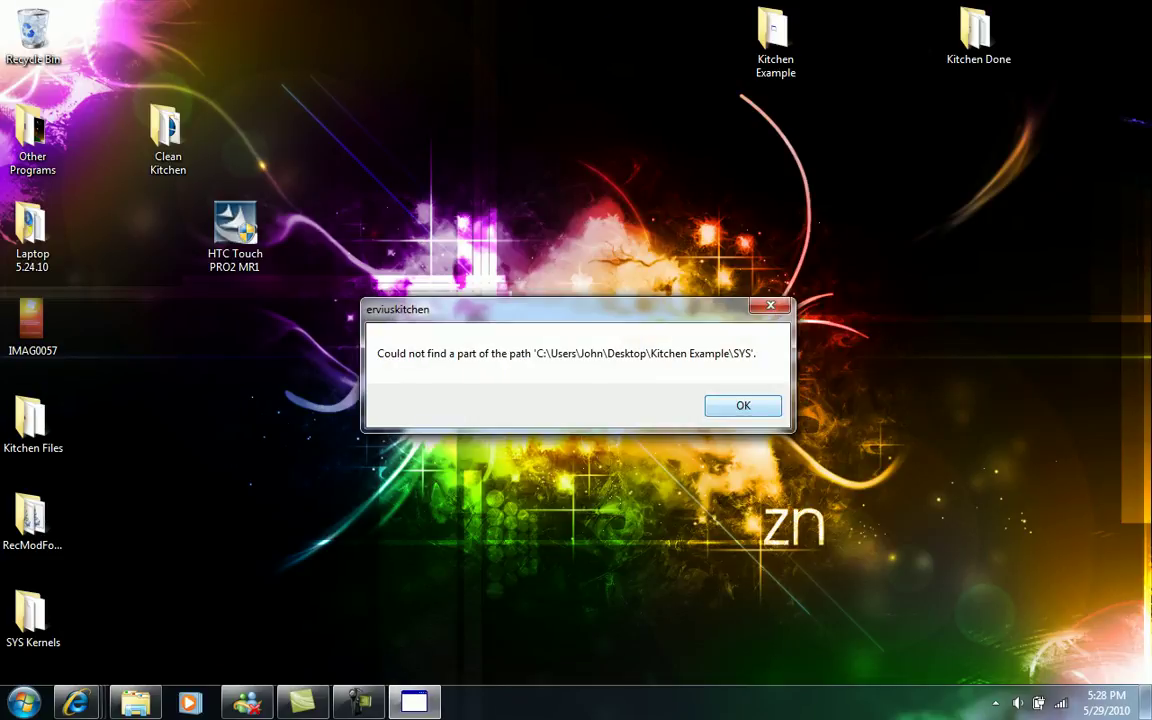
key("Return")
key("Return")
key("Return")
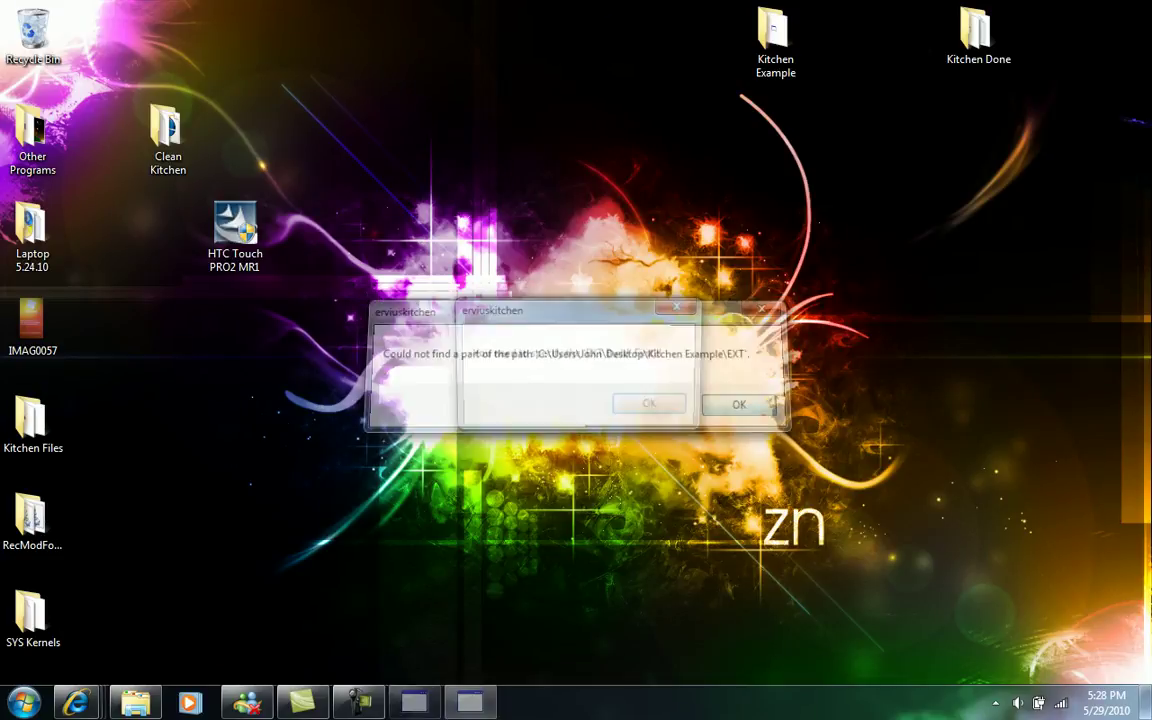
key("Return")
key("Return")
key("Return")
key("Return")
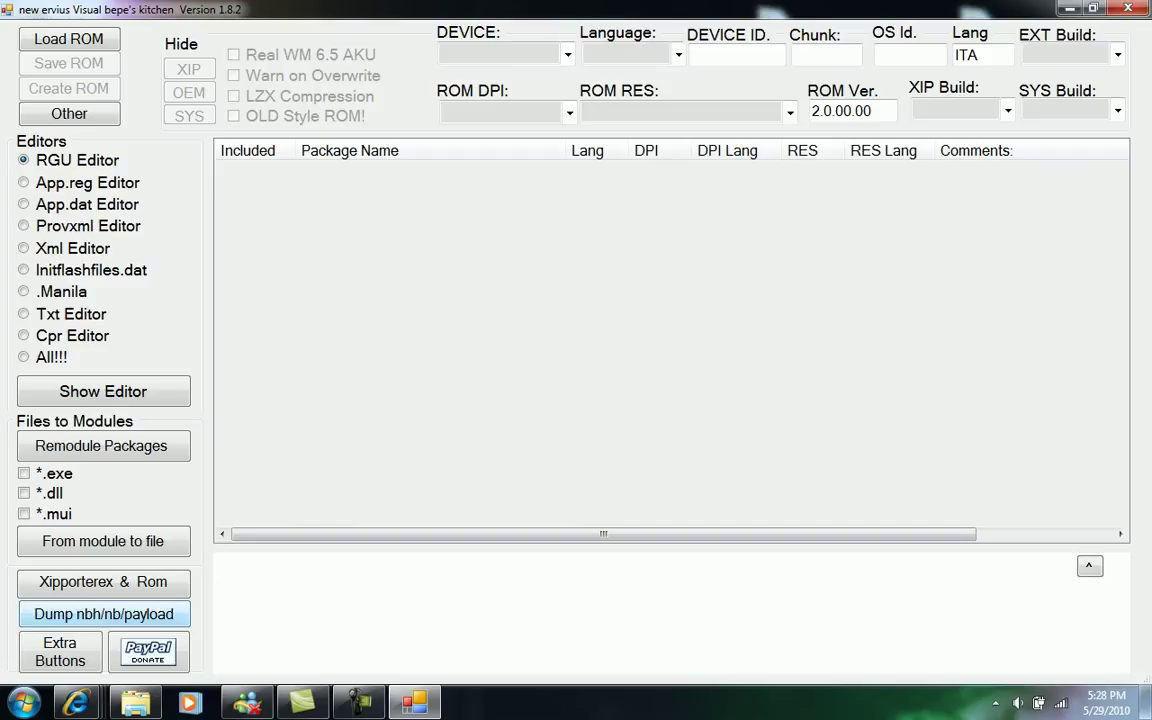
Start an nbh/nb/payload dump of RUU_signed.nbh from the Stock folder inside Kitchen Example on the desktop
left_click(103, 614)
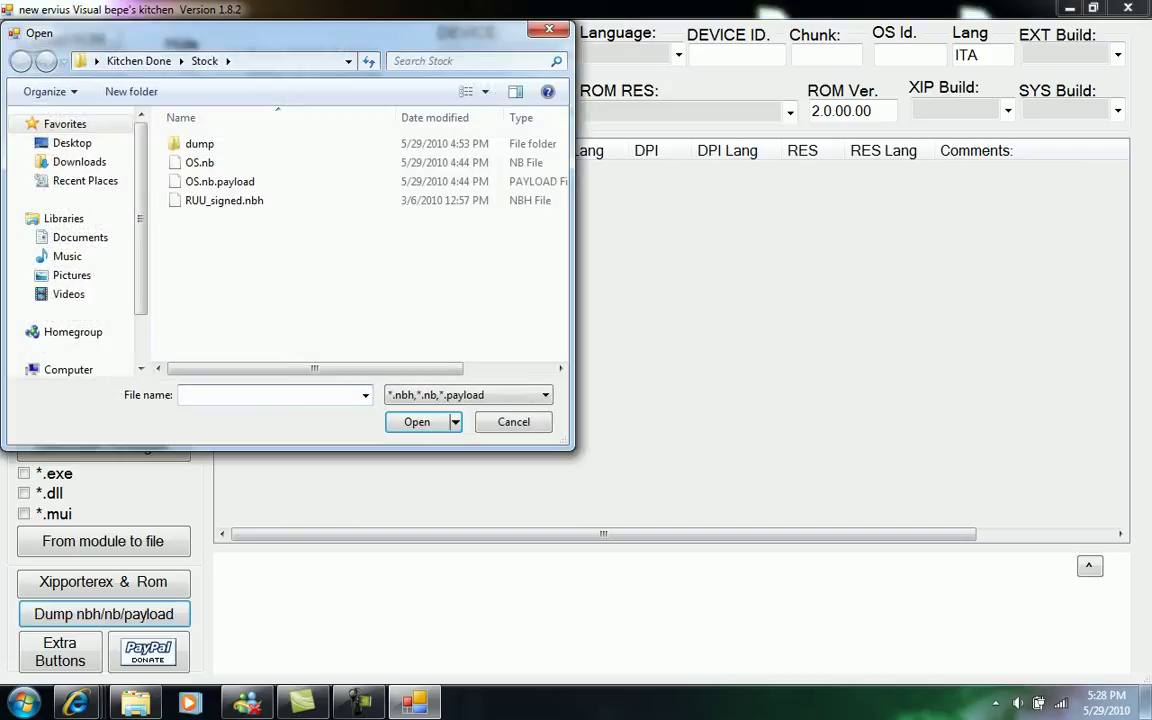
left_click_drag(270, 33, 472, 67)
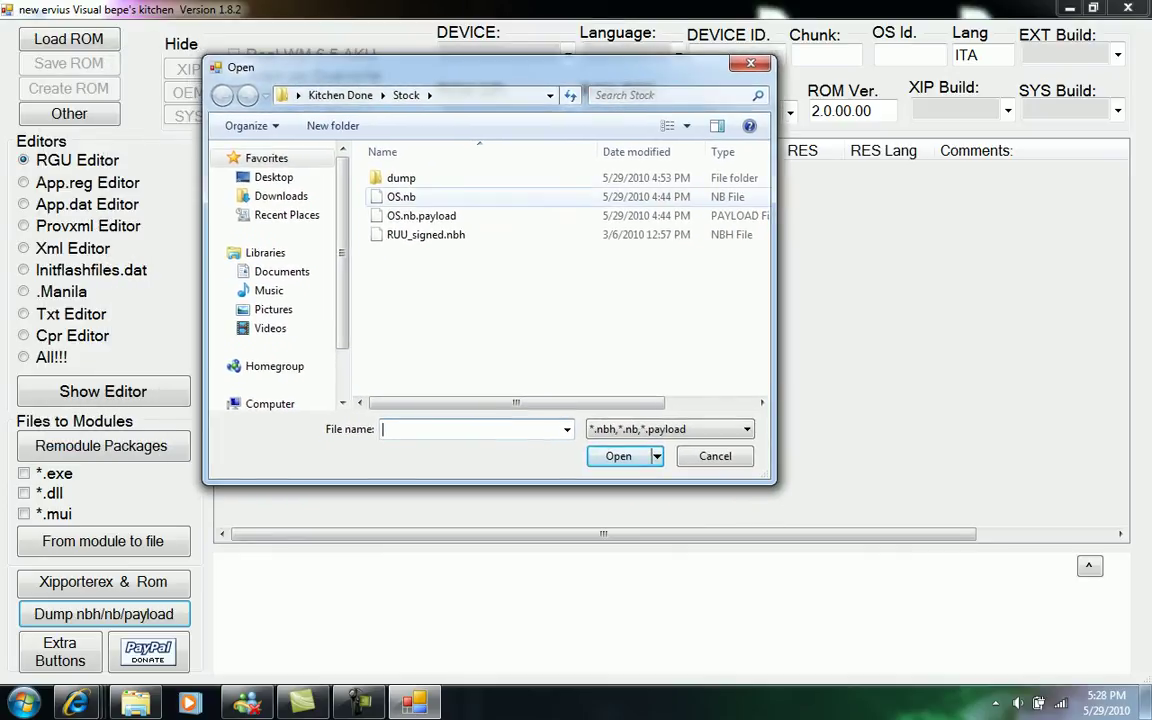
left_click(273, 177)
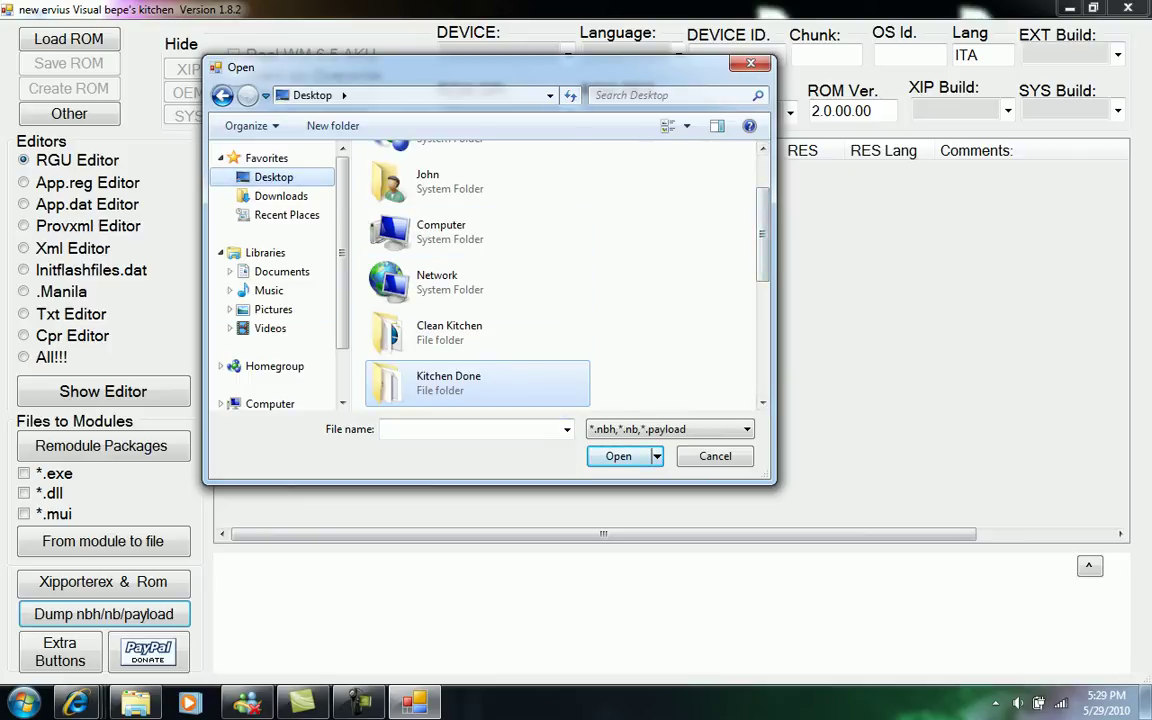
scroll(560, 275, "down", 3)
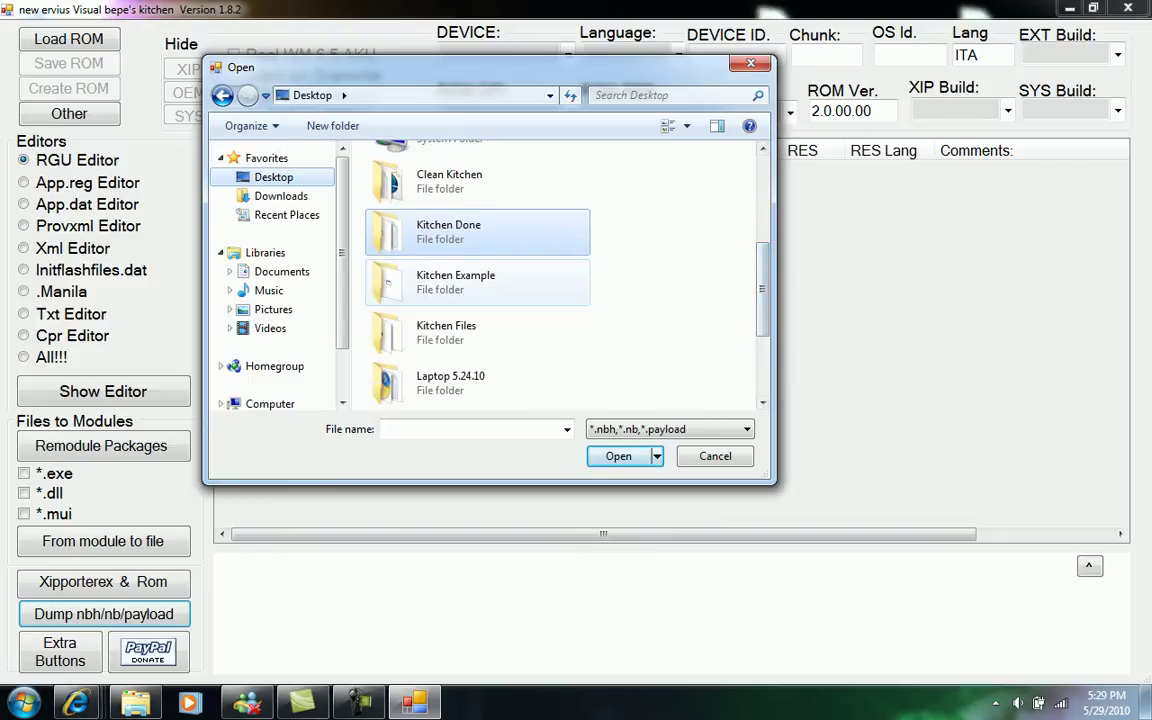
double_click(388, 283)
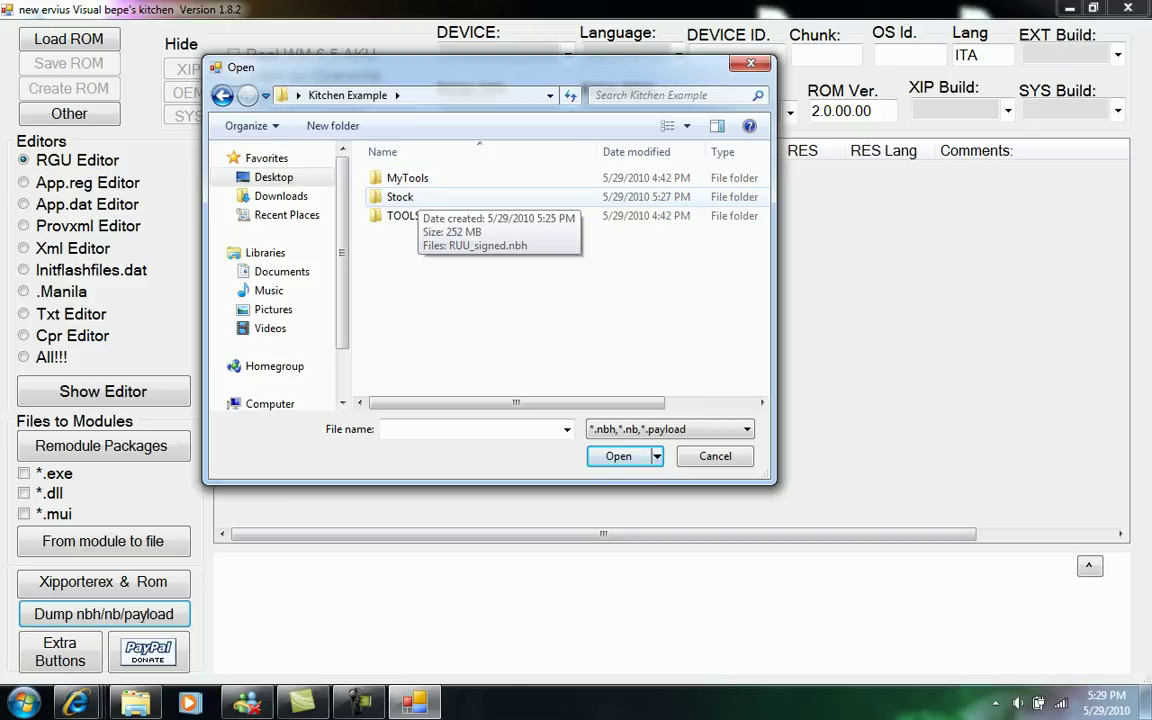
double_click(415, 196)
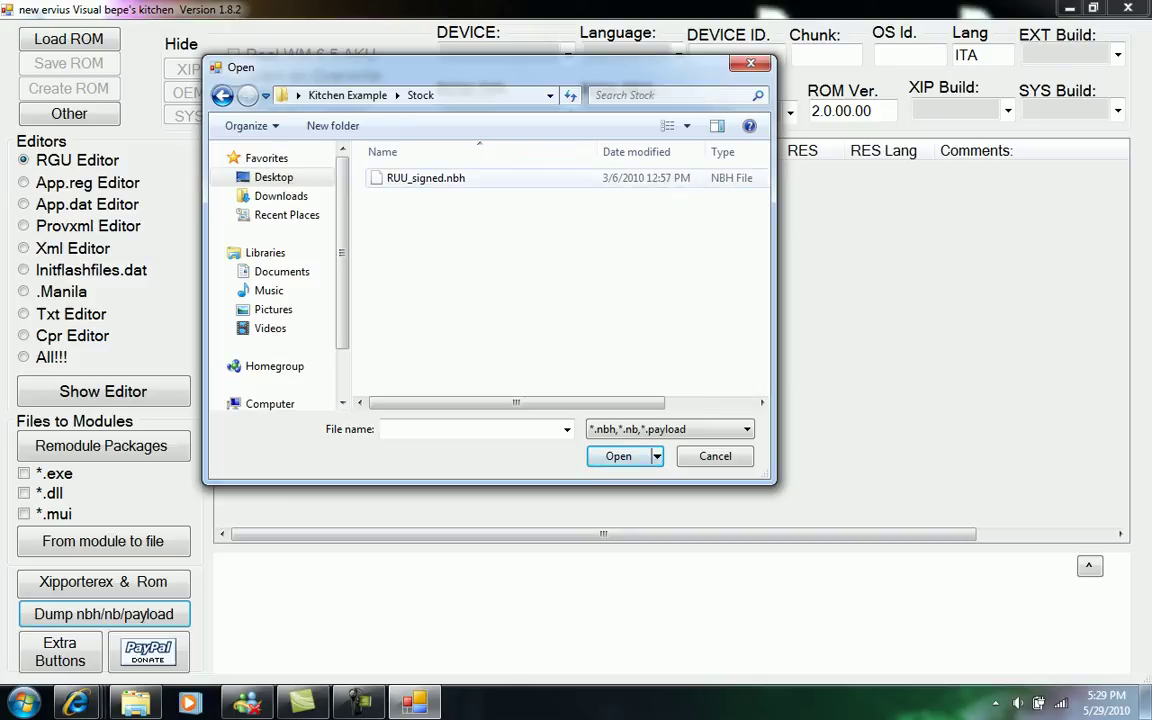
double_click(425, 178)
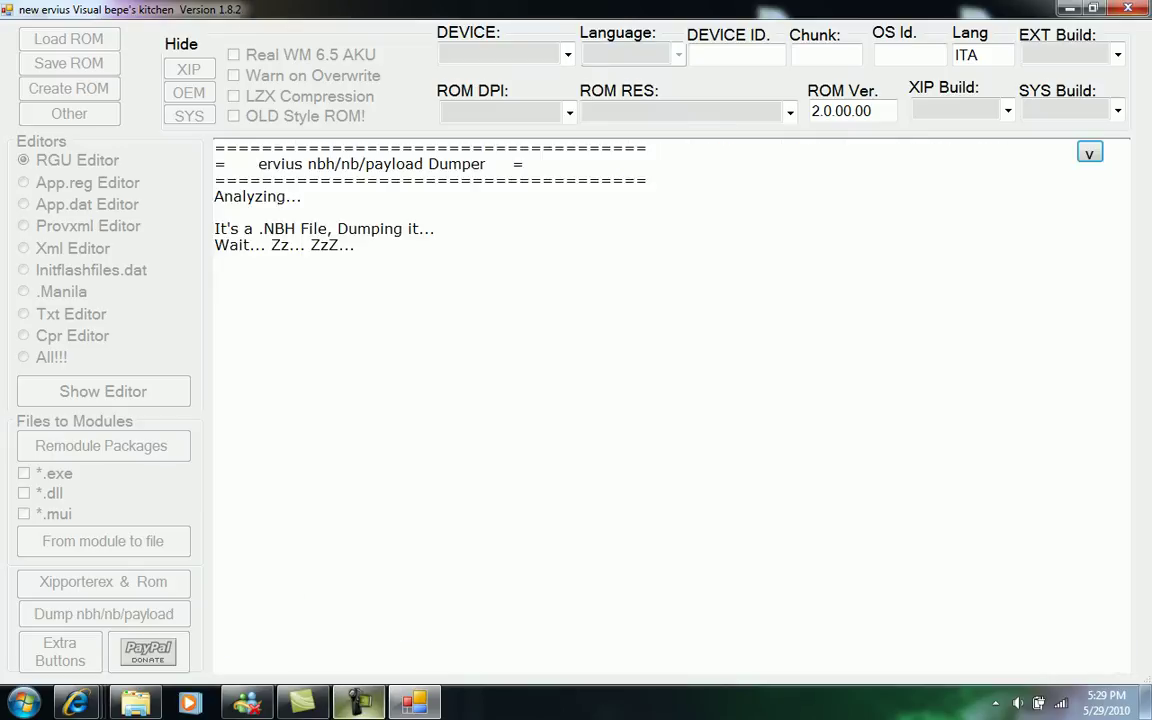
left_click(358, 703)
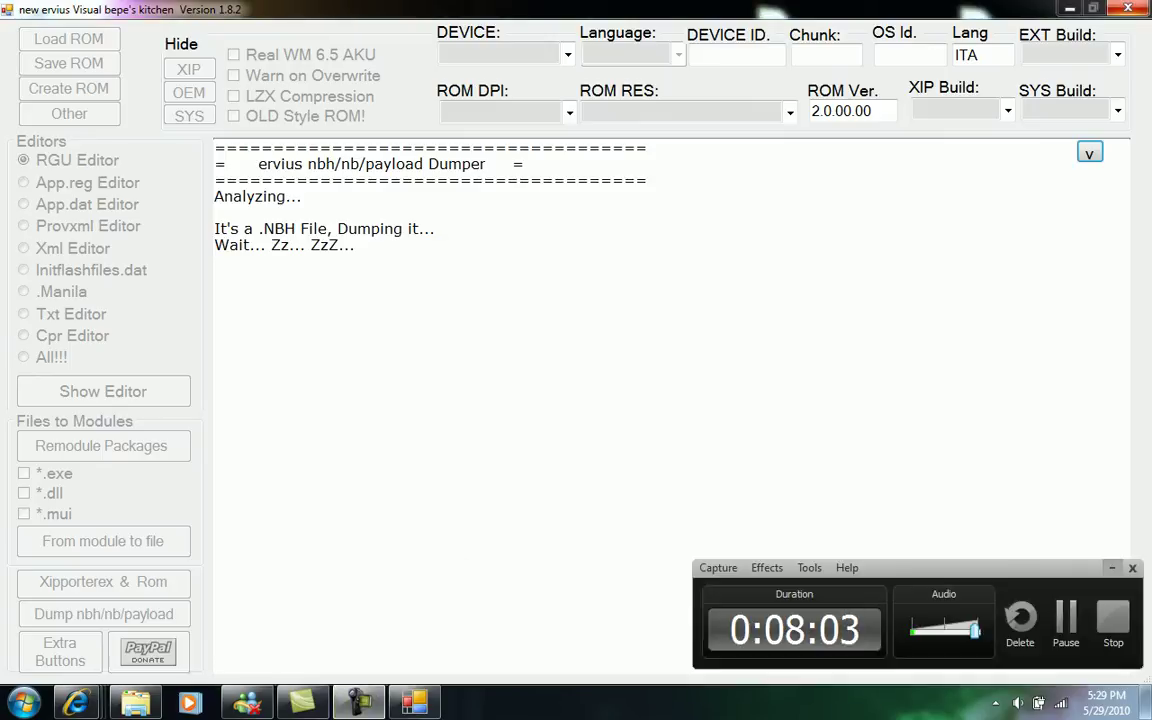
left_click(1112, 568)
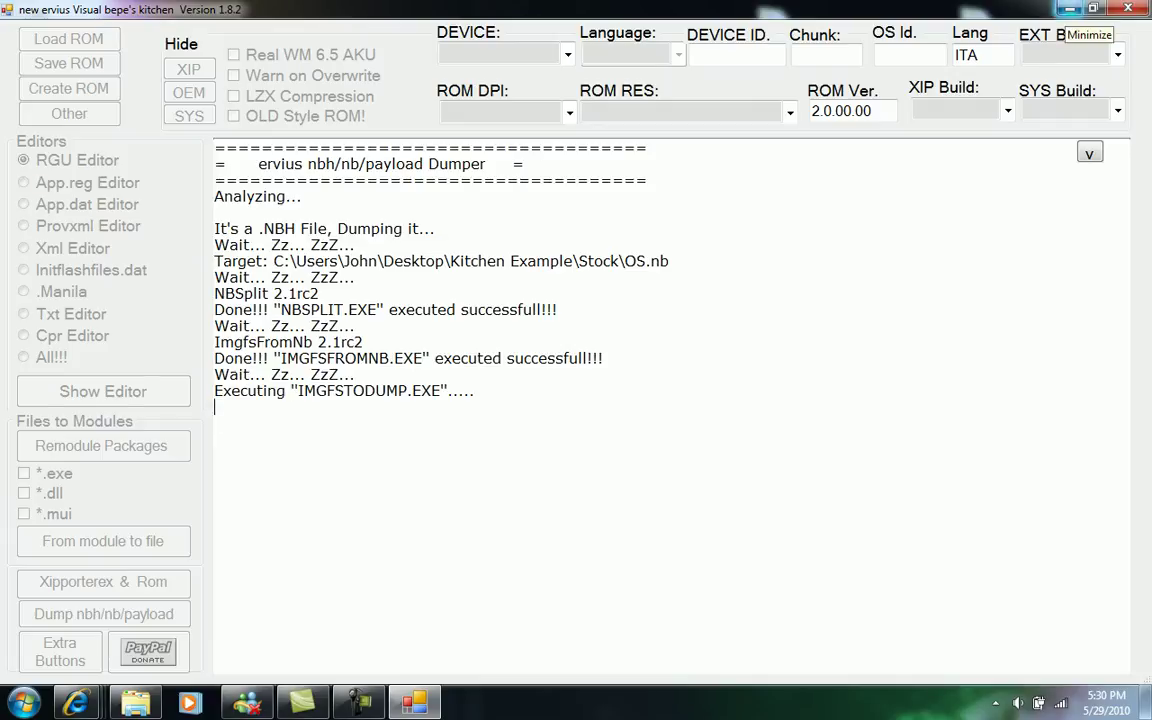
left_click_drag(445, 418, 338, 229)
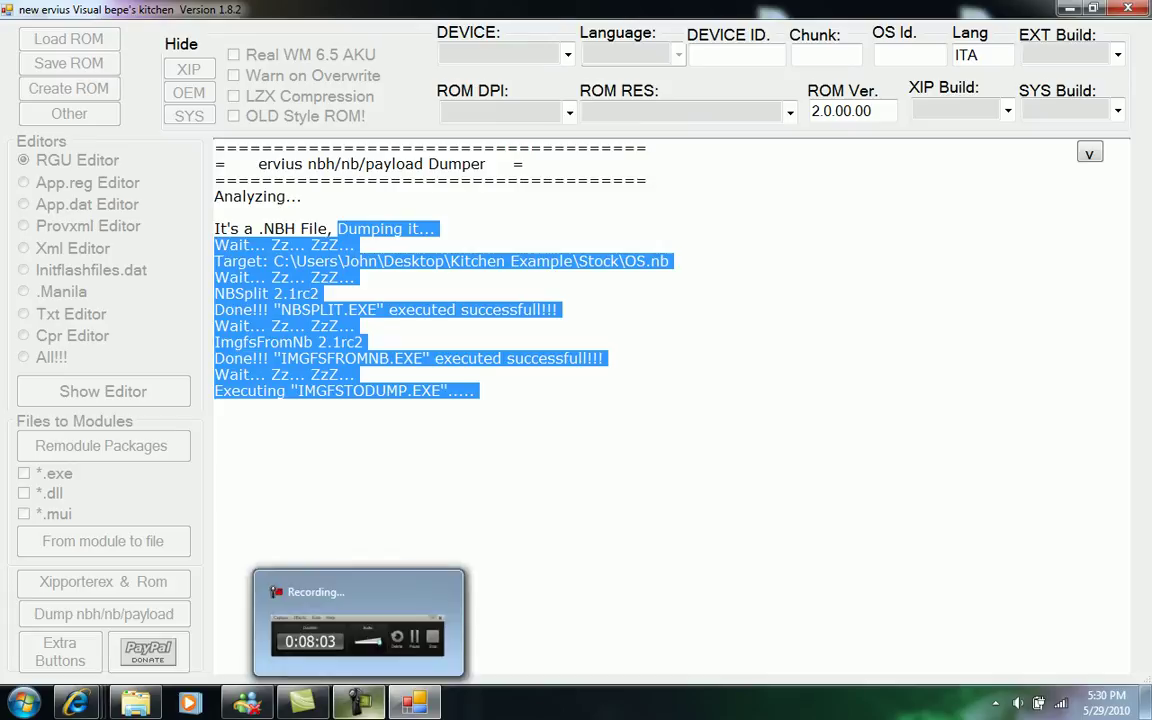
left_click(360, 703)
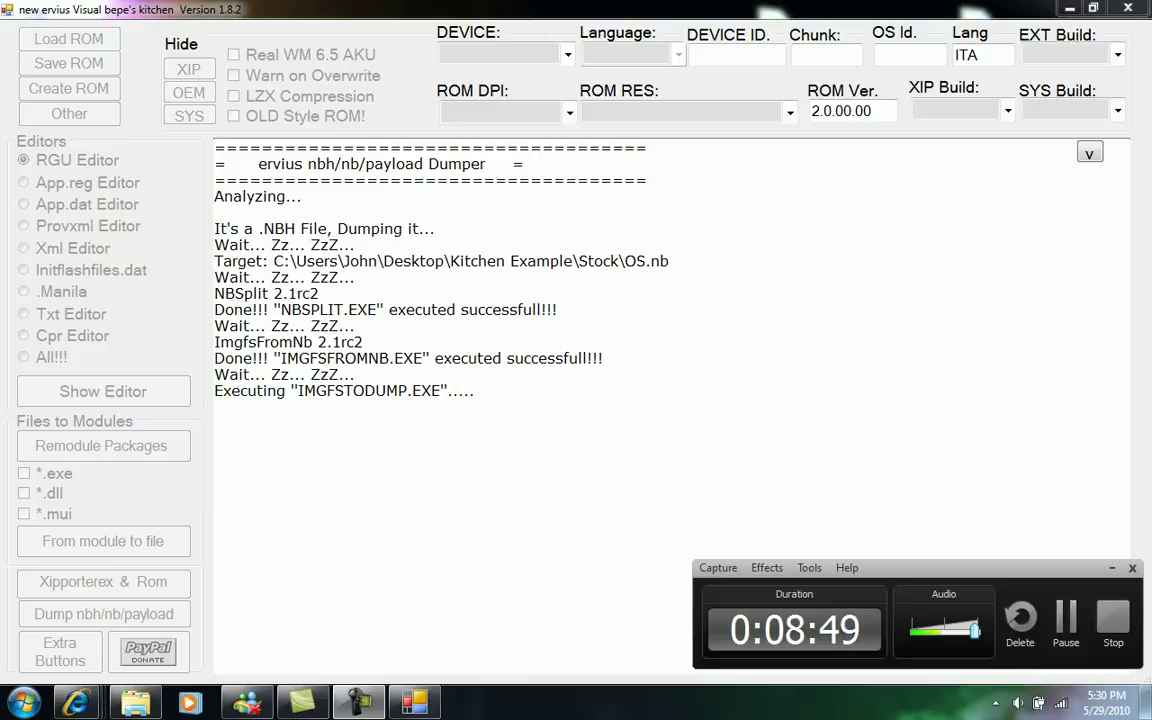
left_click_drag(1124, 568, 1109, 542)
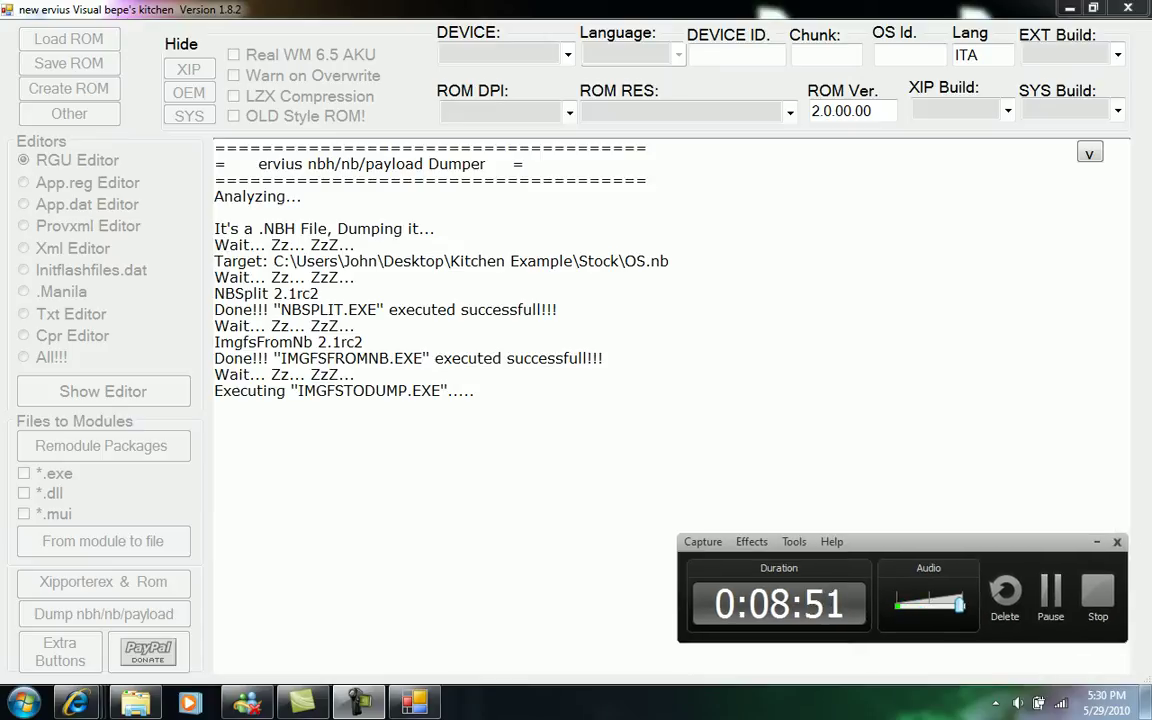